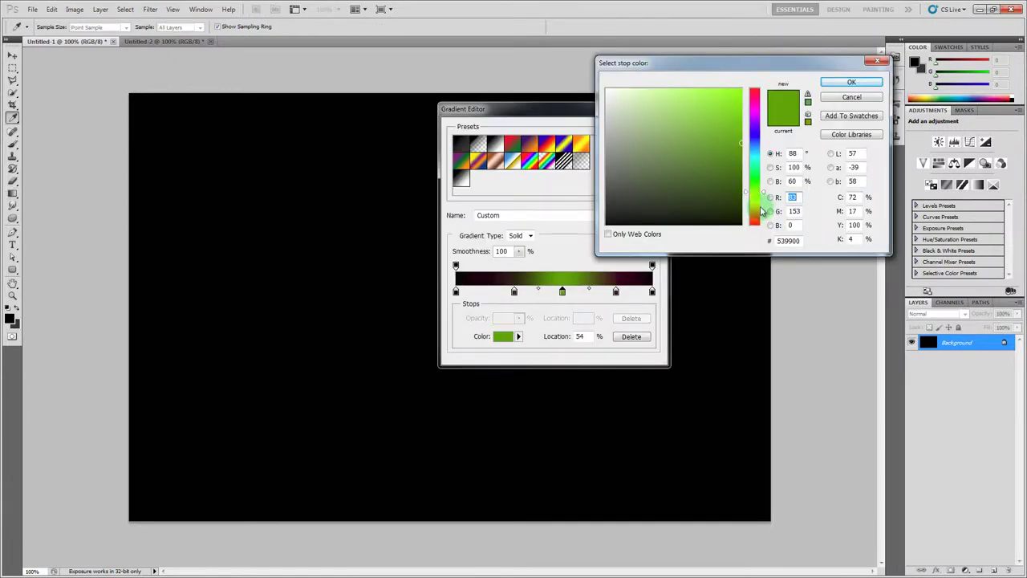
Recolour the gradient stop at location 54% to dark orange-brown and draw the gradient diagonally across the canvas
left_click_drag(762, 210, 763, 222)
left_click_drag(733, 179, 749, 195)
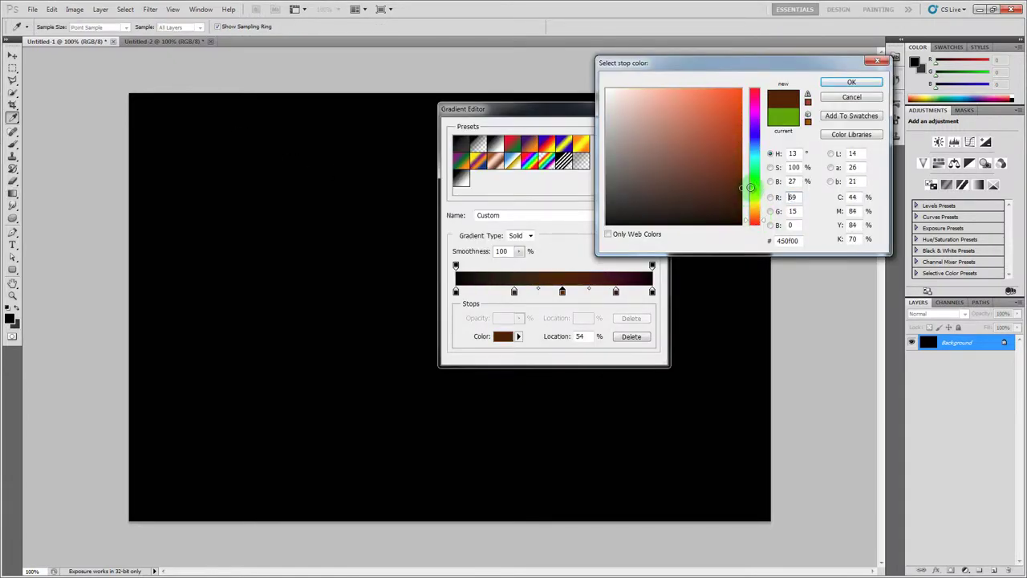
left_click(852, 82)
left_click(643, 131)
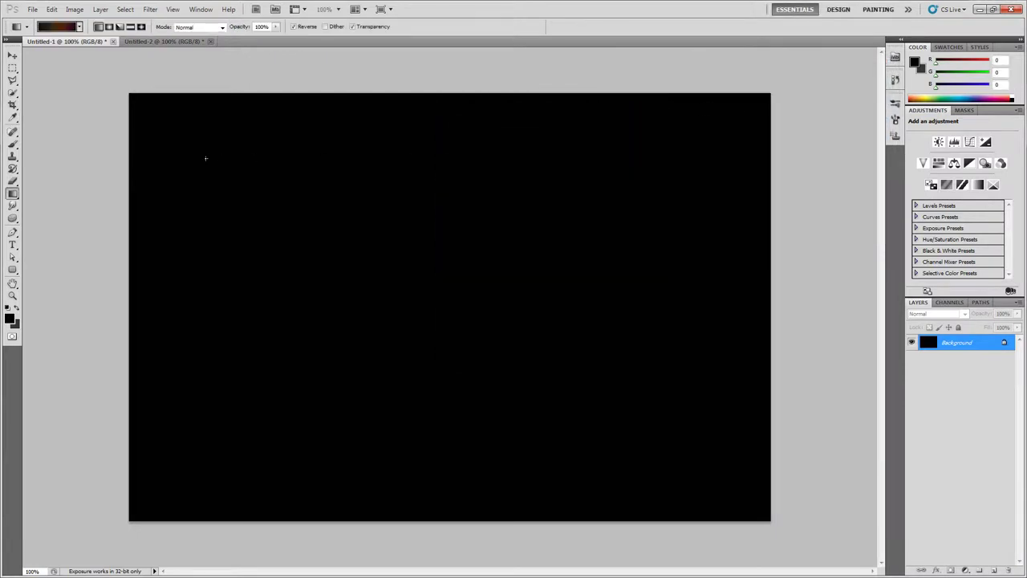
left_click_drag(442, 311, 682, 449)
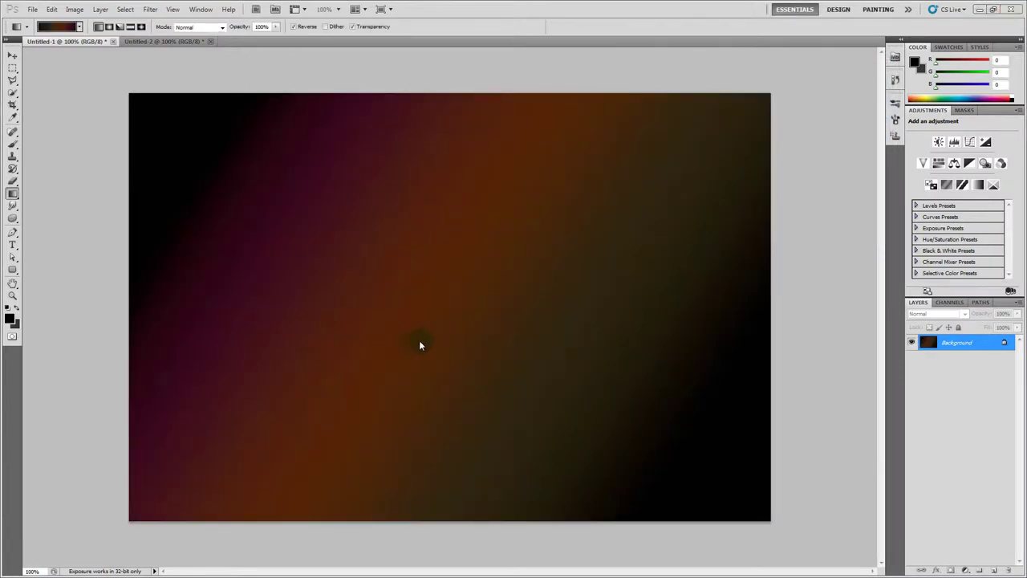
Examine the dark areas of the gradient up close for colour banding
key("z")
left_click(675, 369)
left_click(679, 380)
left_click(679, 380)
left_click(679, 380)
key("h")
left_click_drag(679, 380, 526, 271)
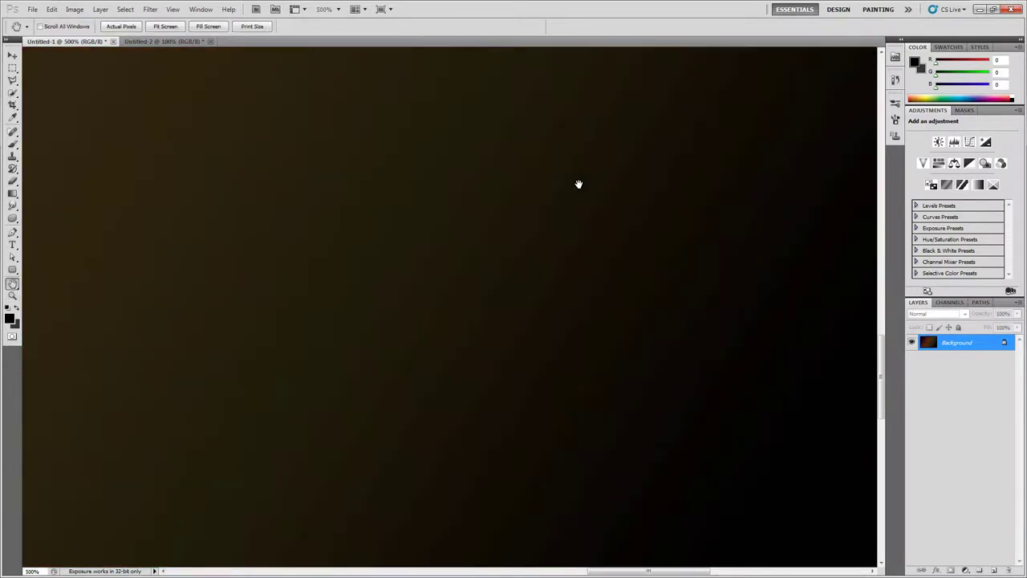
key("z")
left_click(469, 338, "alt")
left_click(469, 337, "alt")
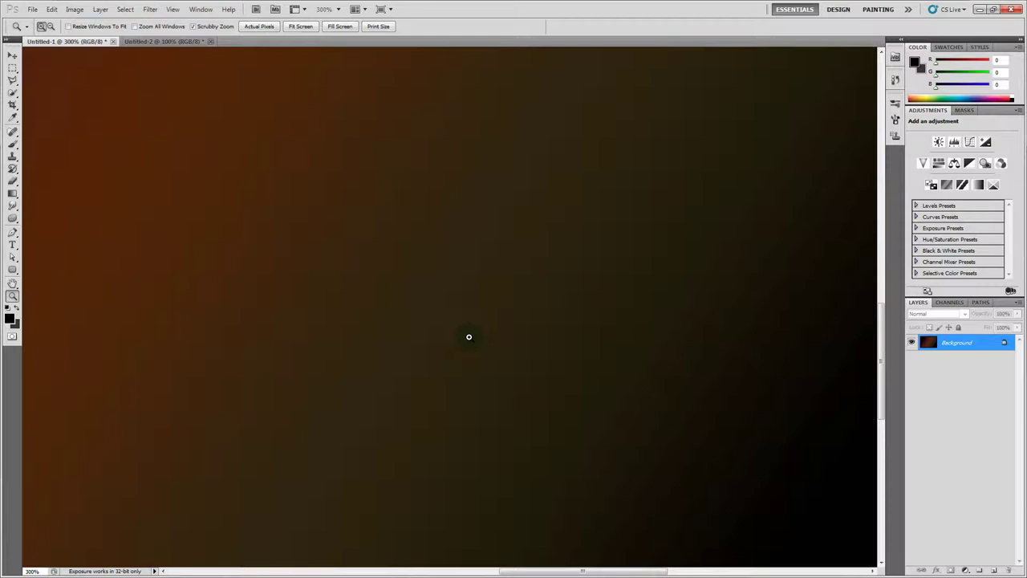
left_click(583, 303, "alt")
left_click(583, 302, "alt")
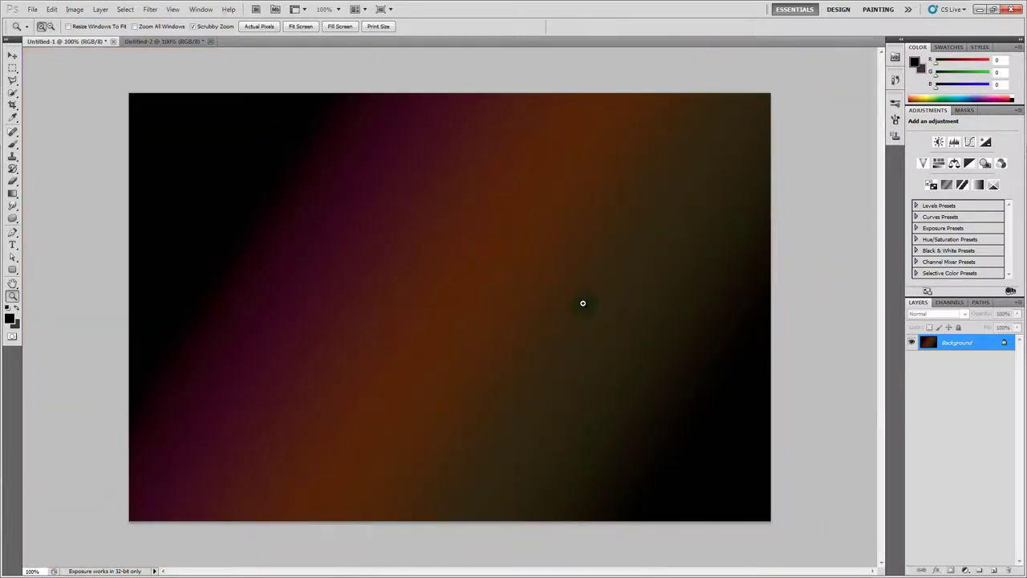
Try smoothing the background gradient with a Gaussian Blur and inspect it up close
left_click(151, 9)
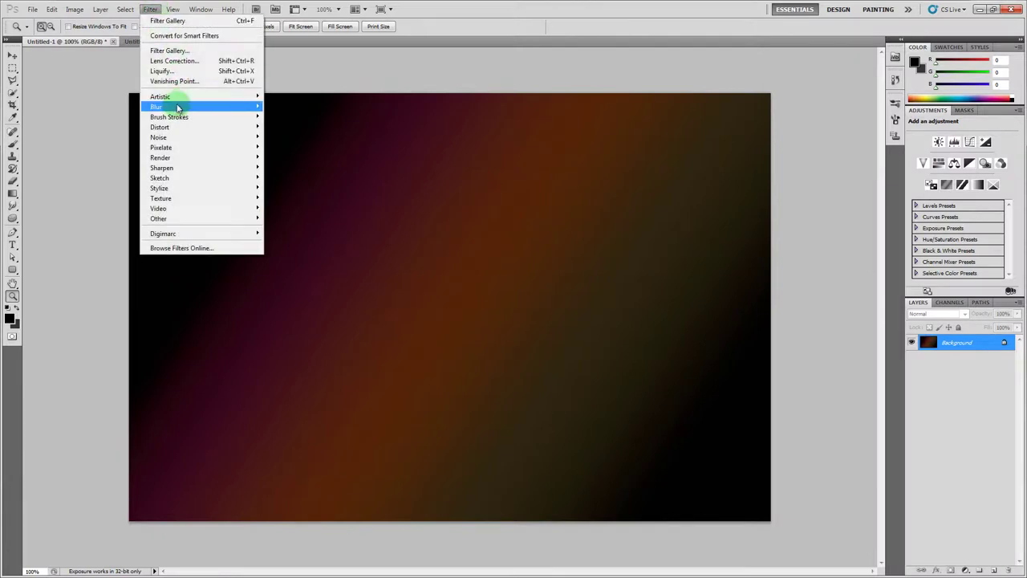
mouse_move(178, 108)
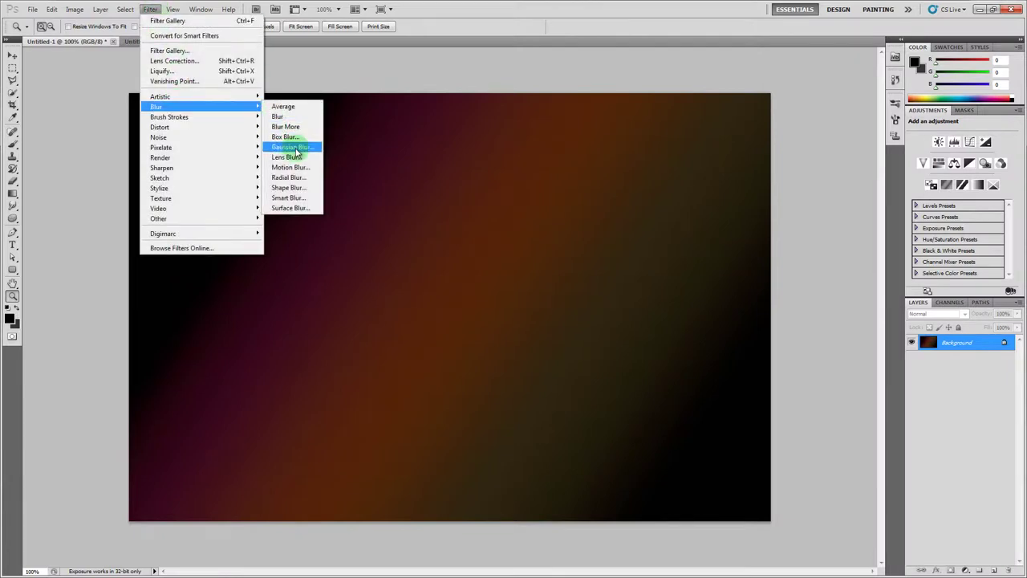
left_click(294, 148)
left_click_drag(678, 400, 710, 404)
left_click(754, 270)
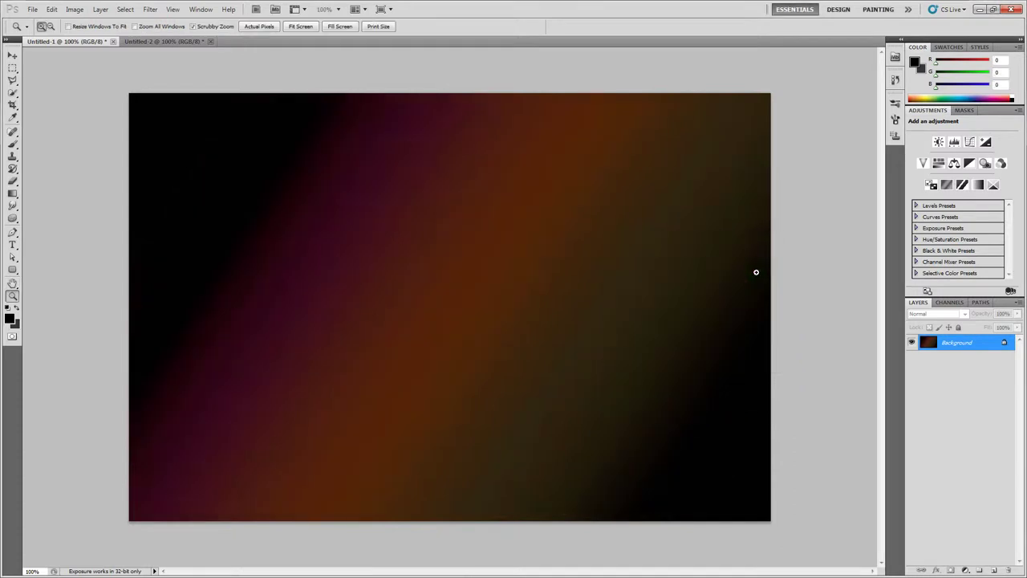
left_click(699, 337)
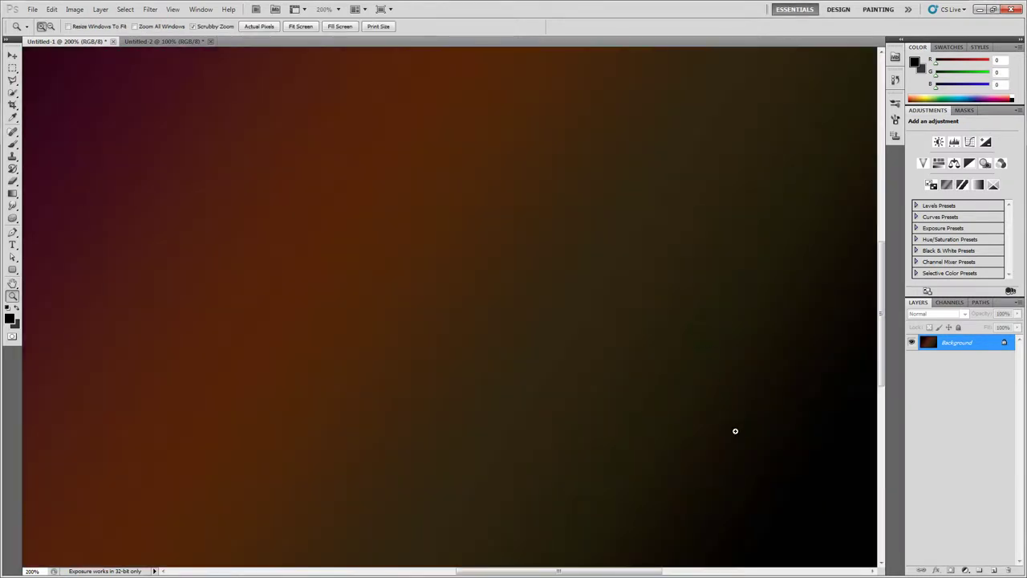
Enable the Dither option of the Gradient tool, redraw the gradient diagonally across the canvas and check it up close
left_click(12, 193)
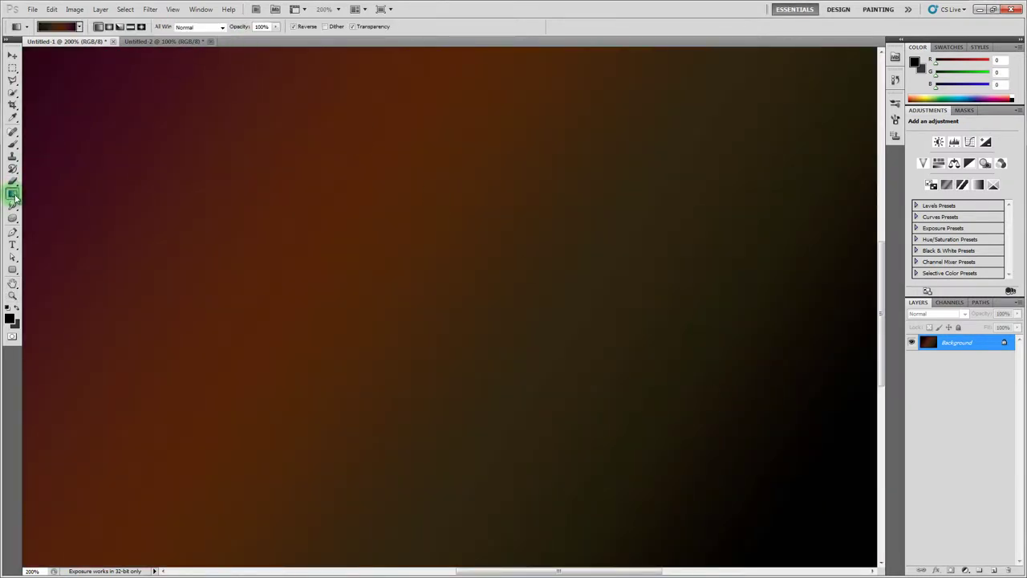
left_click(326, 27)
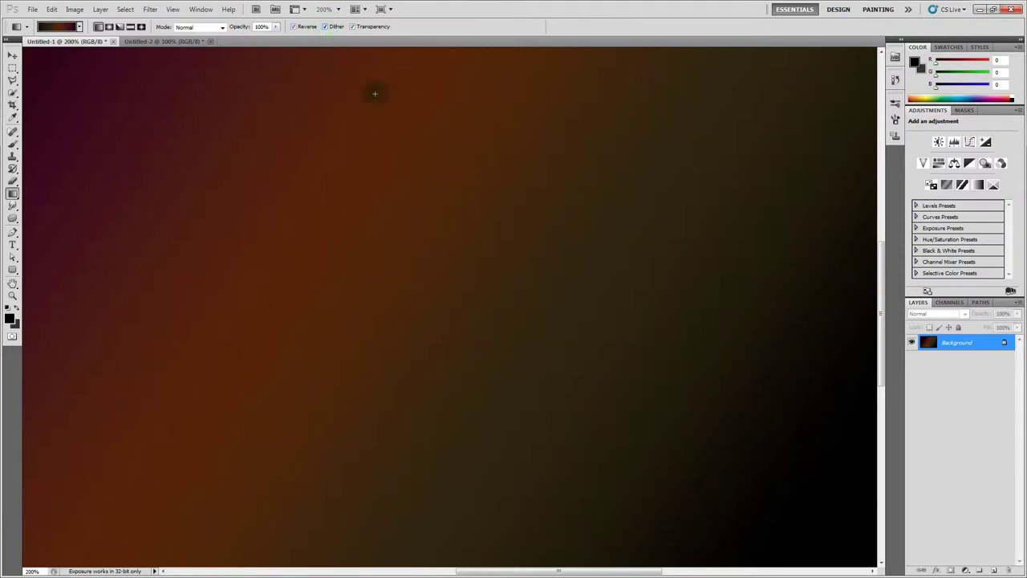
key("z")
left_click(452, 147, "alt")
left_click(12, 193)
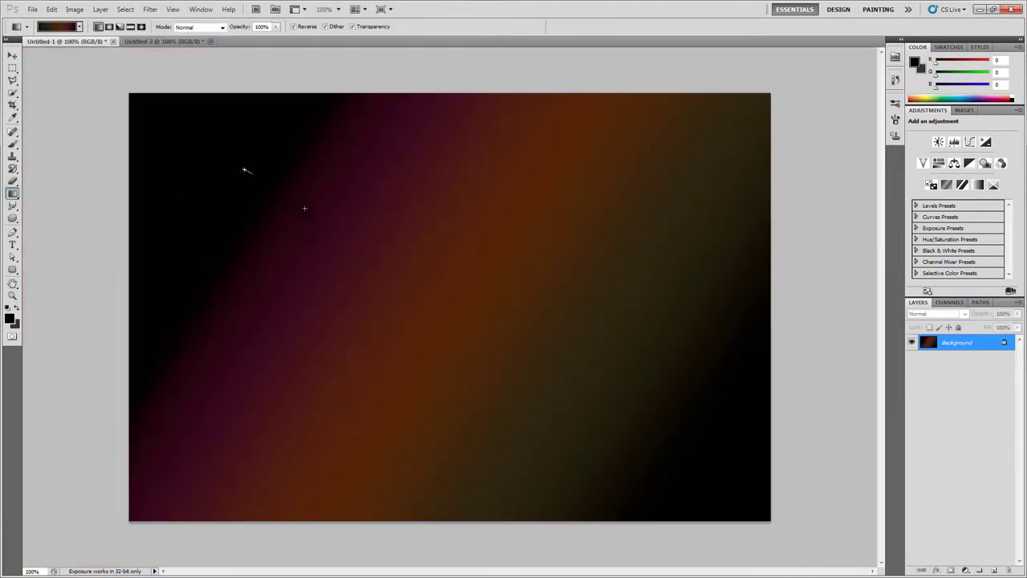
left_click_drag(246, 168, 678, 426)
key("z")
left_click_drag(617, 369, 756, 363)
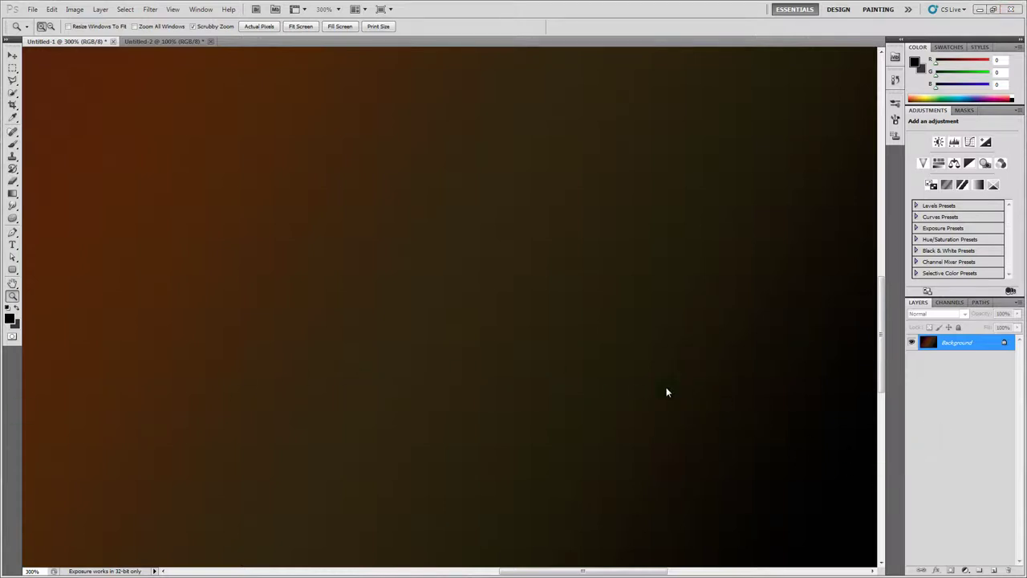
left_click(604, 351, "alt")
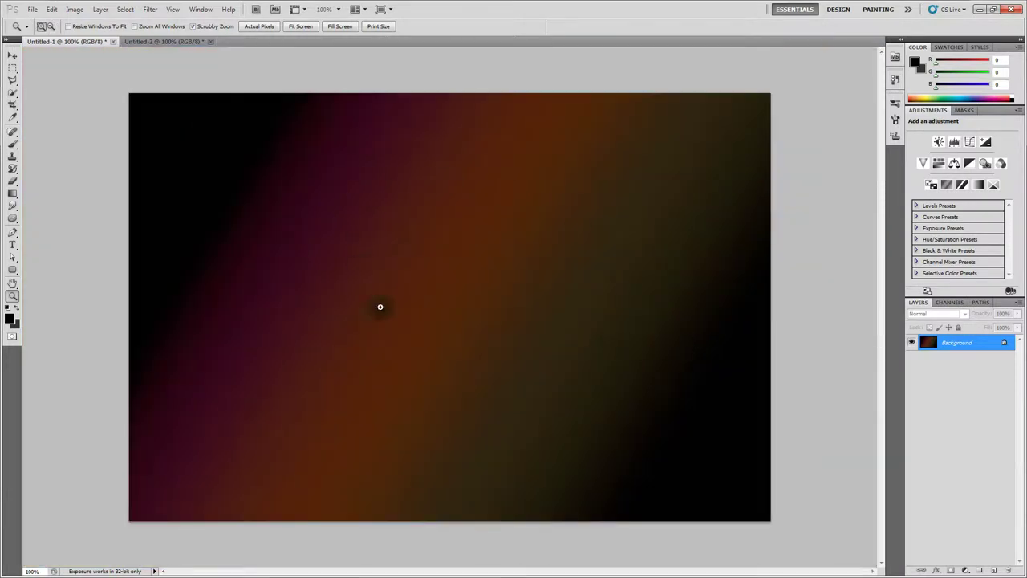
Fully desaturate the gradient background with Hue/Saturation
left_click(9, 399)
left_click(39, 321)
key("ctrl+u")
left_click_drag(720, 202, 654, 202)
left_click(834, 117)
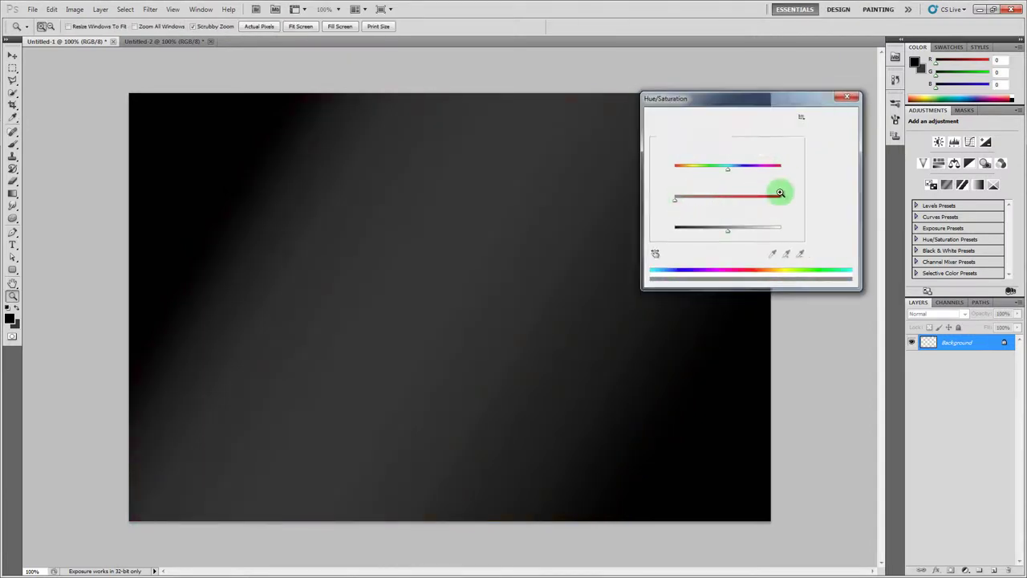
Examine the grey gradient up close for banding and undo the desaturation
key("z")
left_click(621, 355)
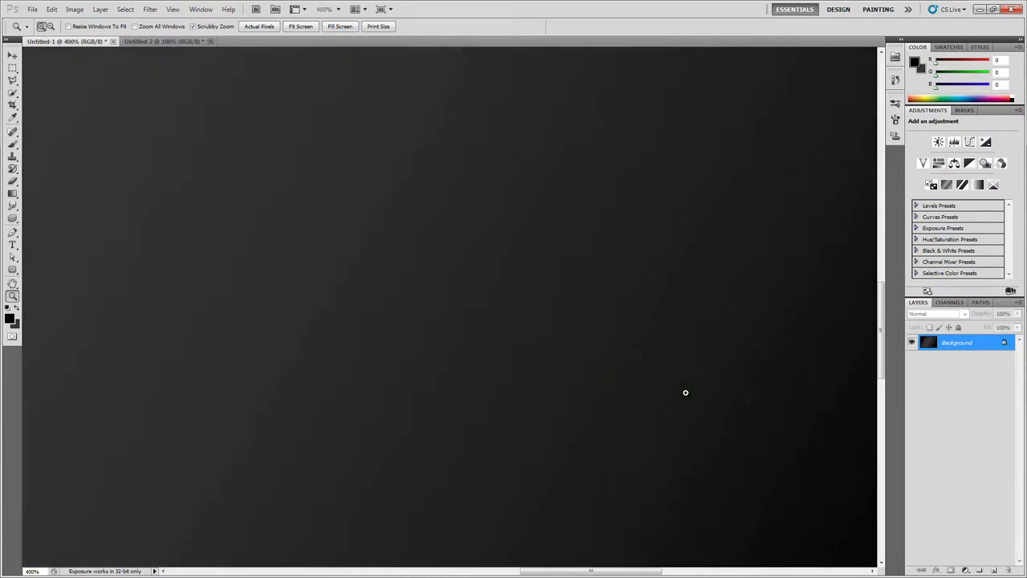
key("h")
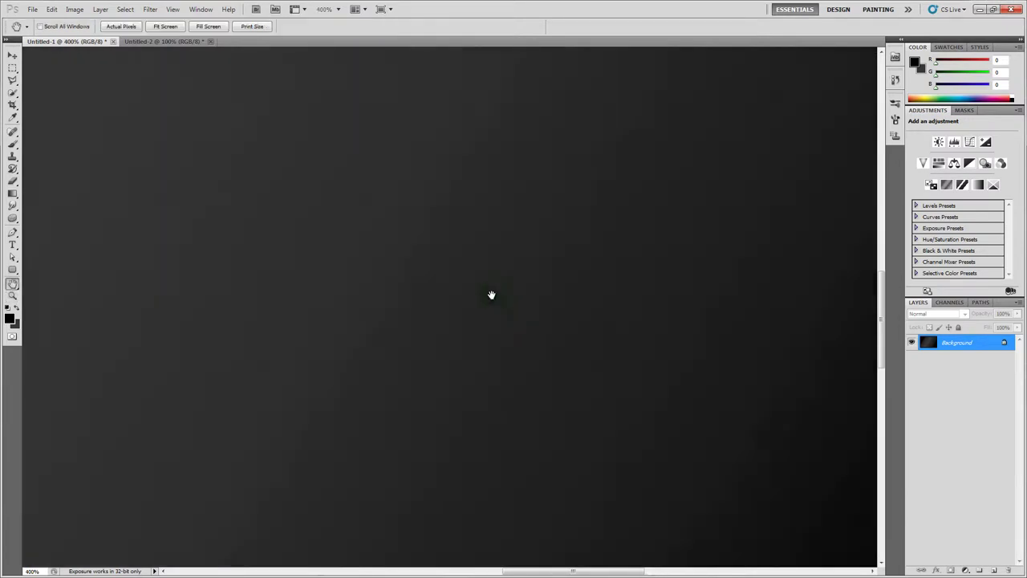
left_click_drag(490, 294, 699, 412)
left_click_drag(553, 334, 629, 391)
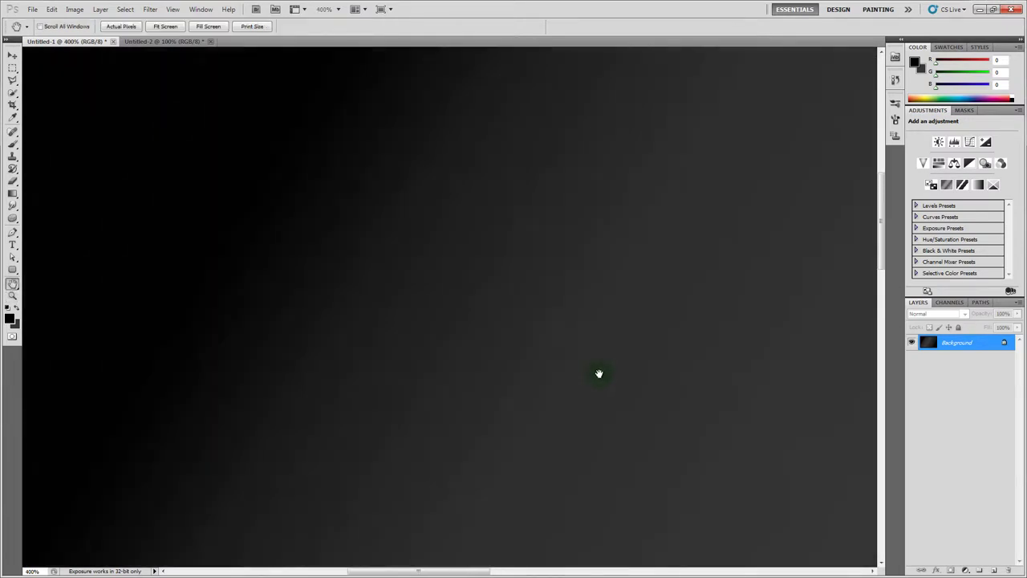
key("z")
left_click(601, 319, "alt")
left_click(602, 319, "alt")
left_click(601, 319, "alt")
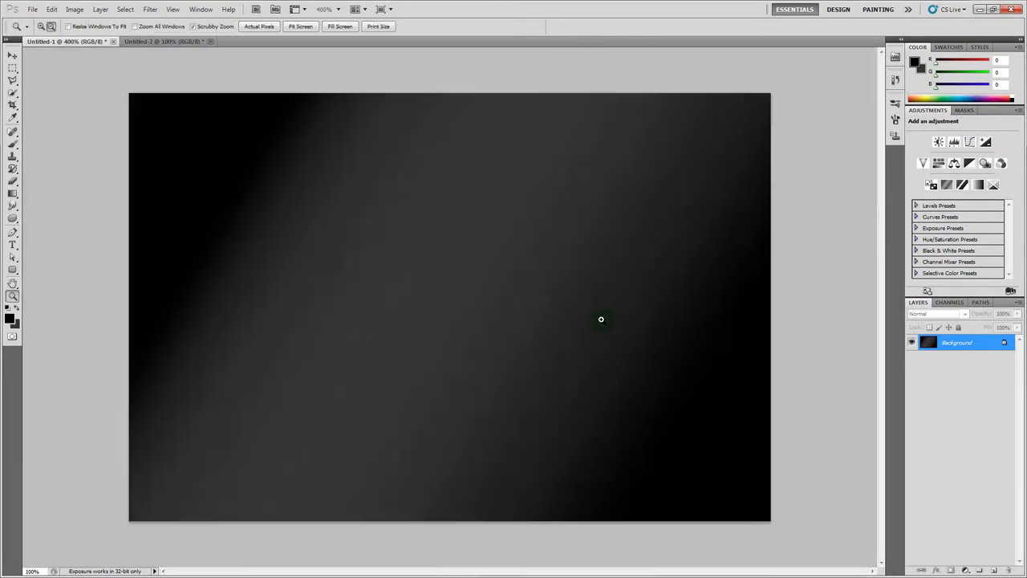
left_click(602, 319, "alt")
left_click(530, 305)
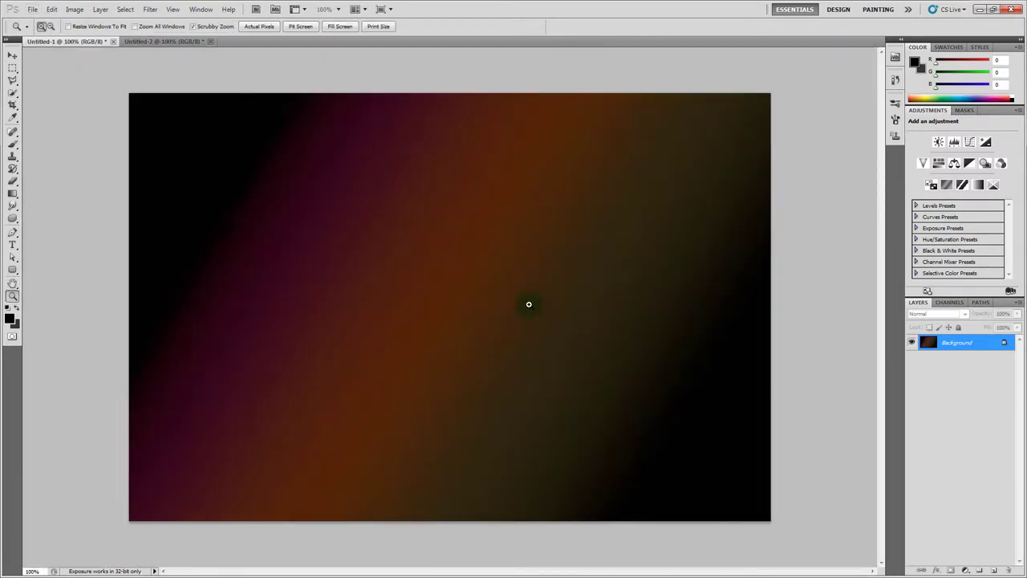
Shift the gradient's hue slightly toward red and purple with Hue/Saturation and check the result up close
key("ctrl+u")
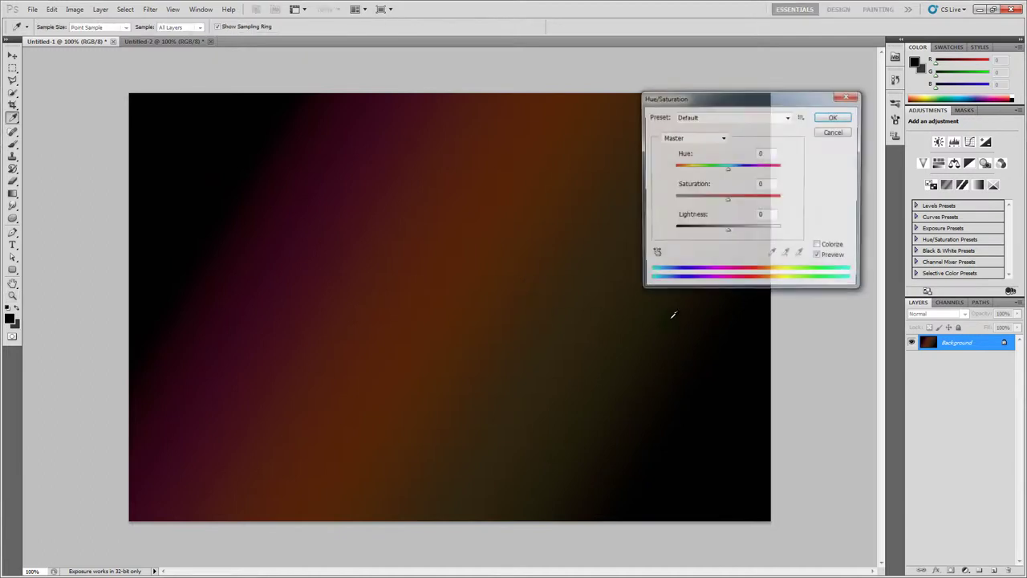
left_click_drag(725, 111, 761, 83)
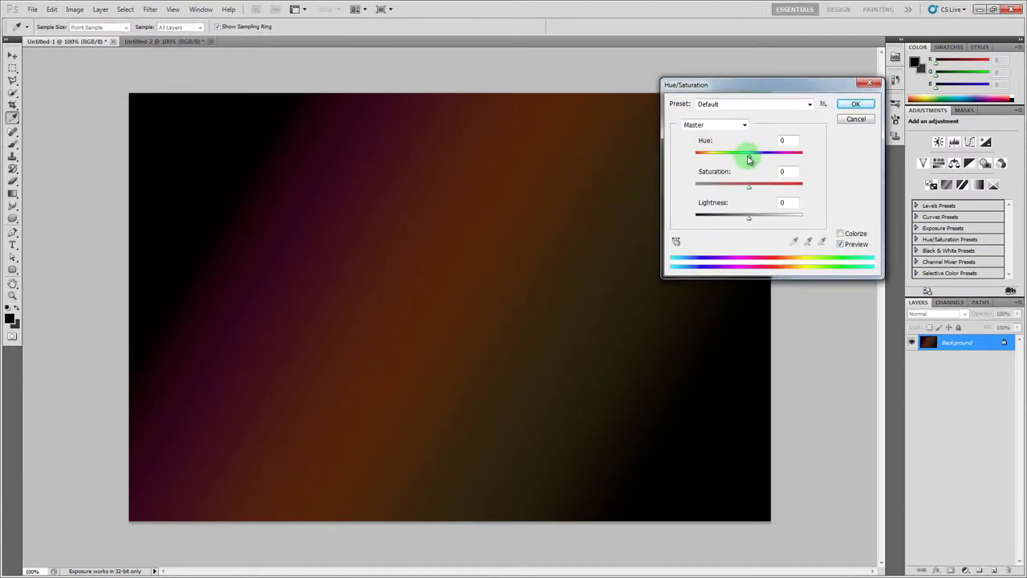
mouse_move(749, 156)
left_mouse_down()
mouse_move(740, 158)
mouse_move(793, 161)
mouse_move(734, 156)
mouse_move(745, 153)
left_mouse_up()
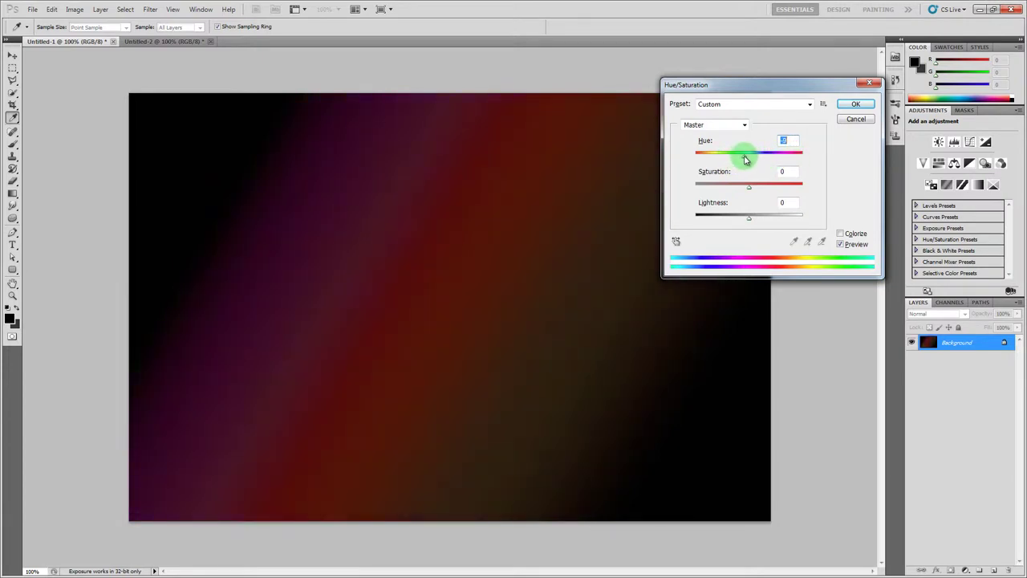
left_click(854, 103)
key("z")
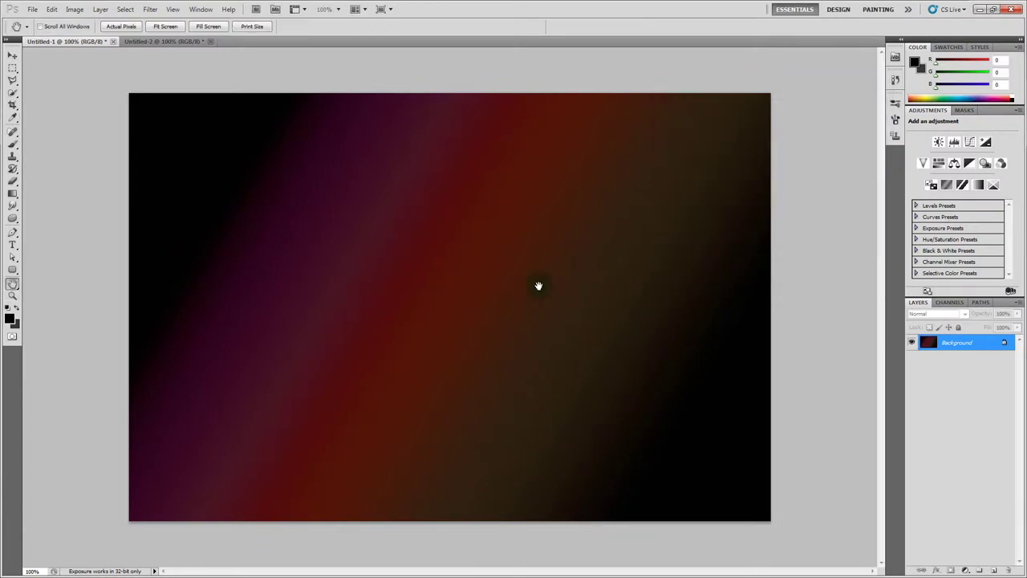
left_click(532, 286)
left_click(533, 287)
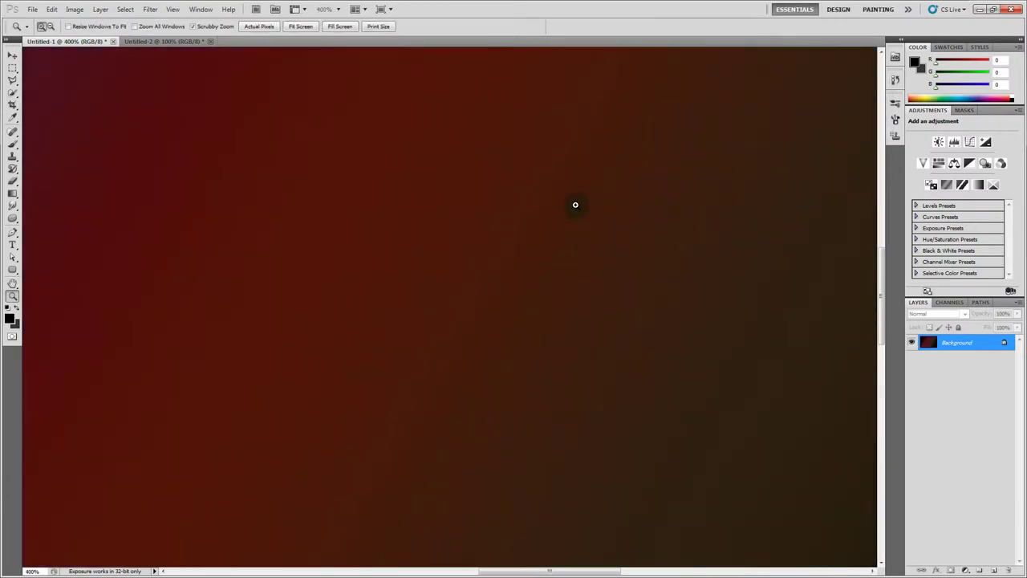
key("ctrl+alt+0")
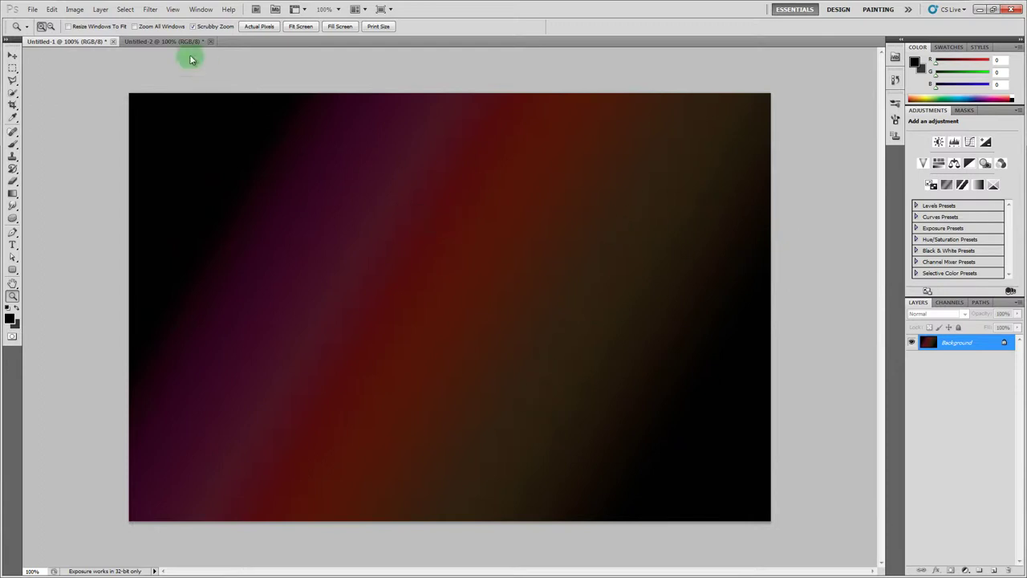
Apply the Spatter brush-stroke filter from the Filter Gallery to the gradient background with Smoothness 1
left_click(150, 10)
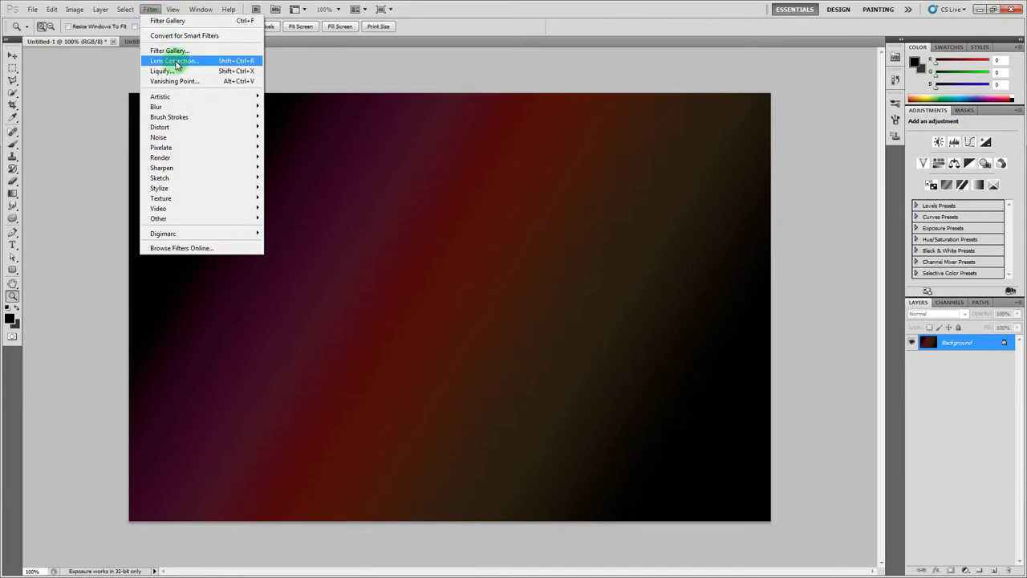
left_click(172, 51)
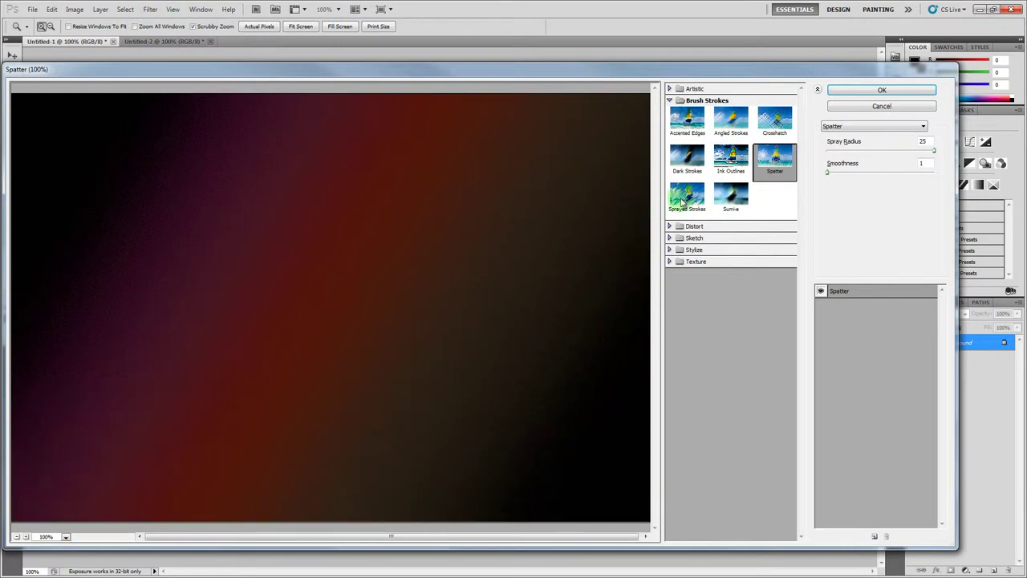
left_click(731, 157)
left_click(775, 159)
left_click(851, 174)
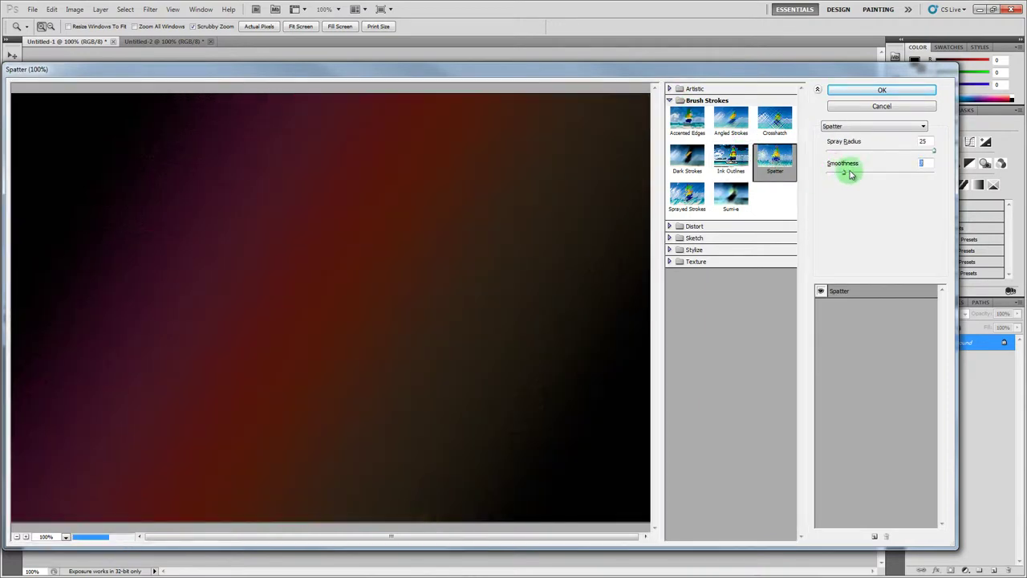
left_click_drag(851, 174, 805, 174)
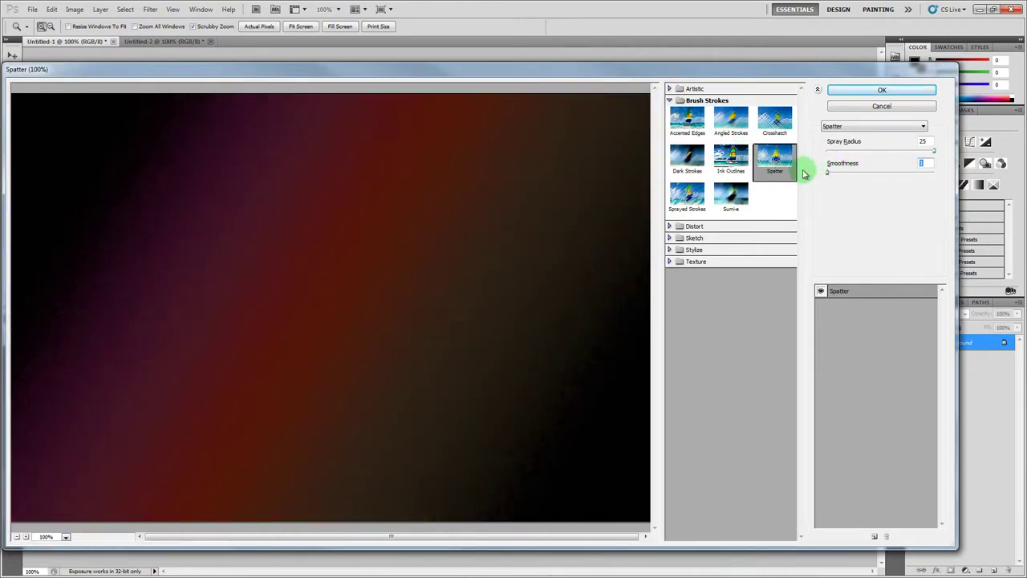
mouse_move(874, 150)
left_mouse_down()
mouse_move(839, 151)
mouse_move(848, 143)
mouse_move(890, 152)
mouse_move(810, 151)
mouse_move(933, 151)
mouse_move(797, 136)
mouse_move(945, 145)
mouse_move(867, 138)
mouse_move(905, 152)
left_mouse_up()
key("Return")
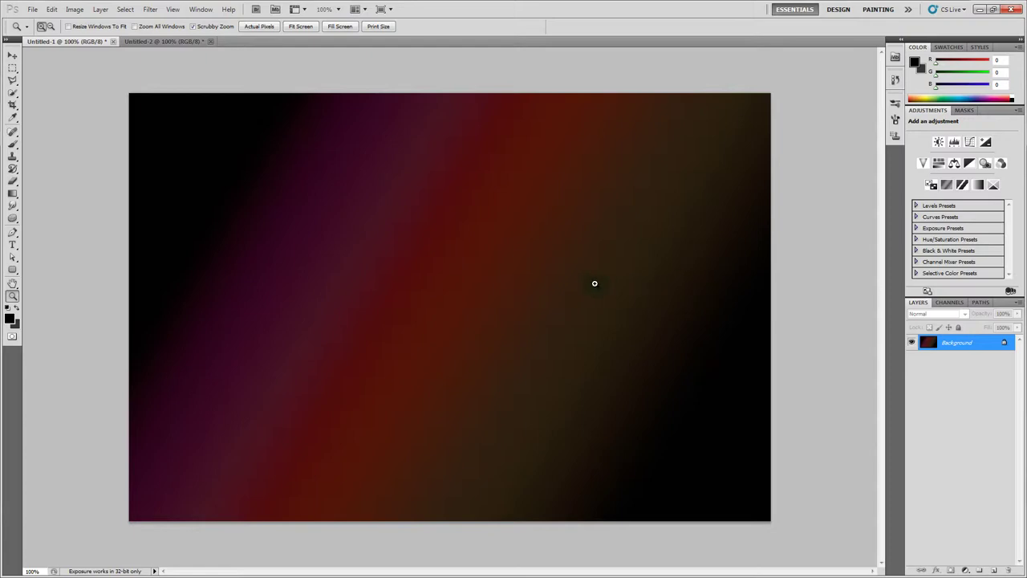
Open the gradient for web export and preview it as a JPEG at Low quality 13
left_click(32, 9)
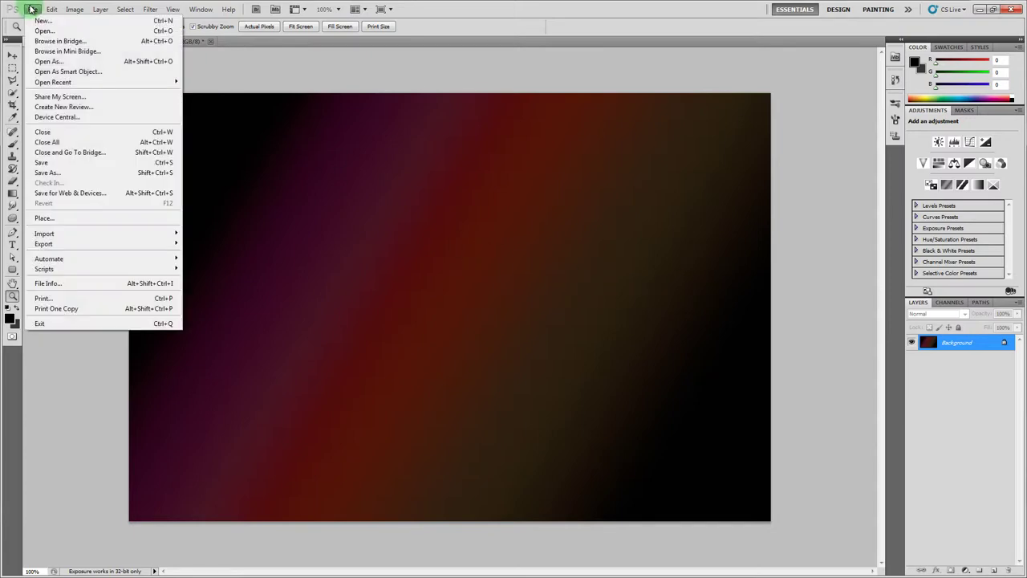
left_click(81, 193)
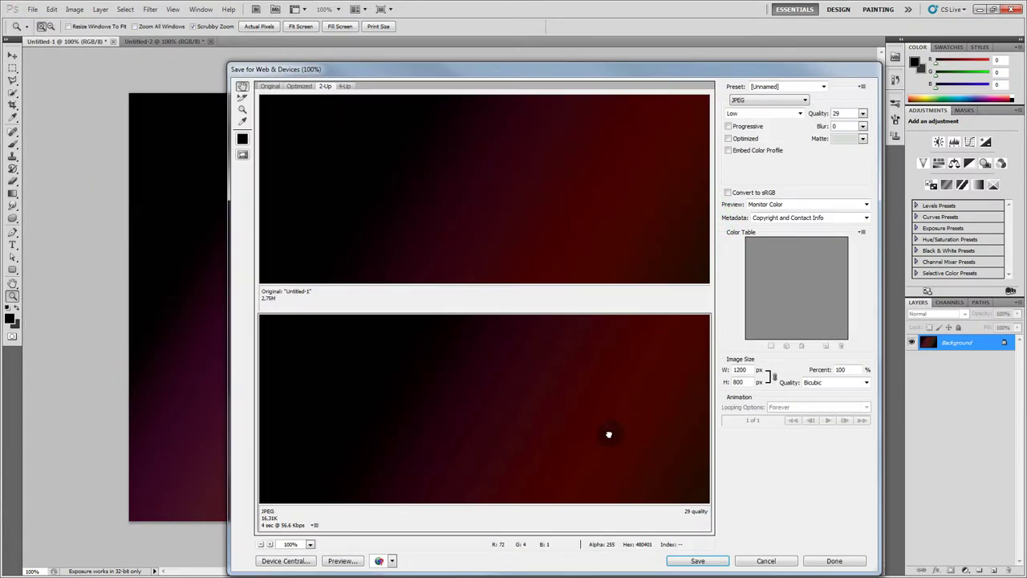
left_click(800, 114)
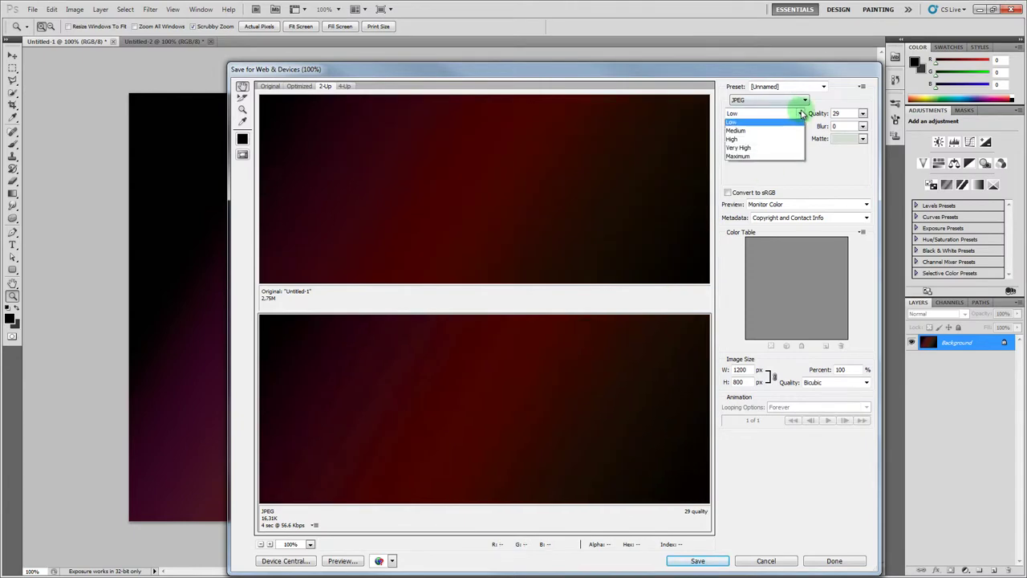
left_click(750, 126)
left_click(862, 113)
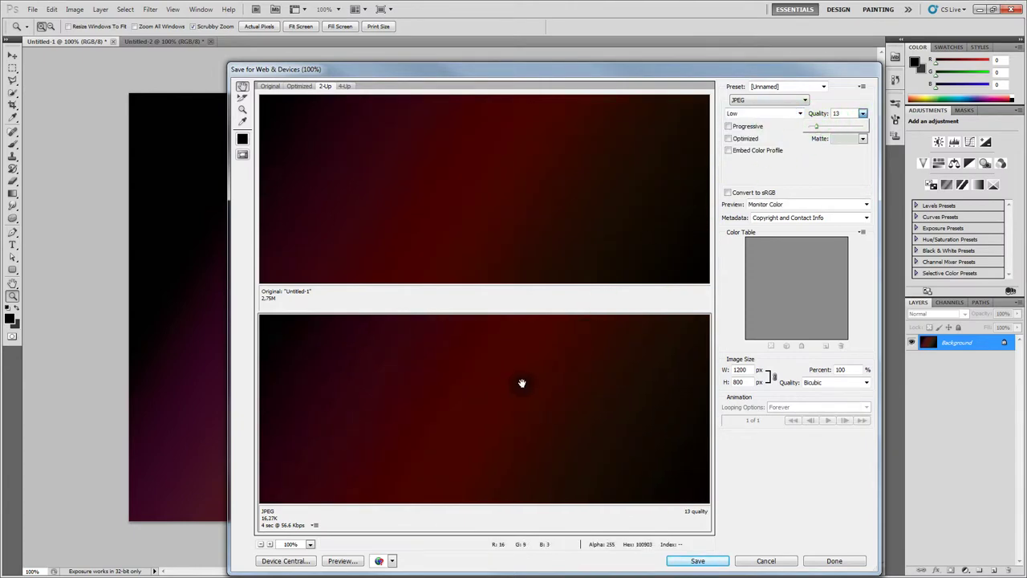
left_click_drag(503, 412, 523, 314)
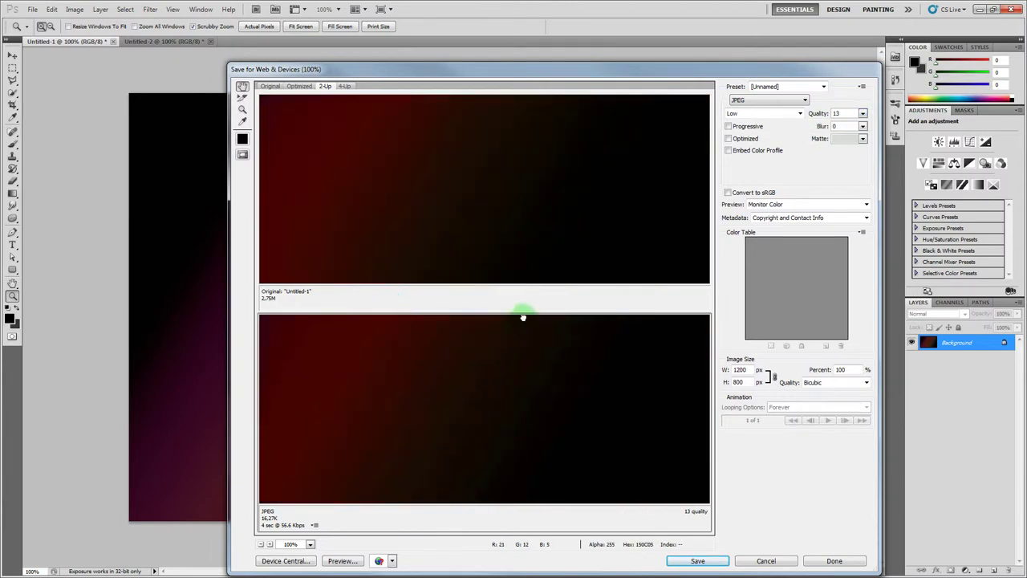
Compare the Very High and Maximum JPEG presets, return to Very High and adjust the quality value
left_click(763, 115)
left_click(747, 150)
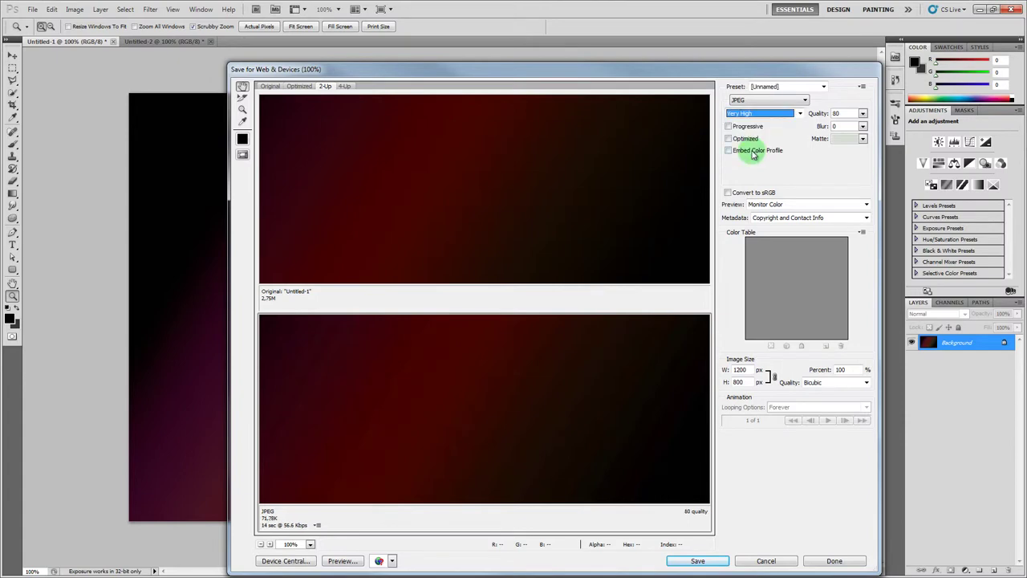
left_click(757, 115)
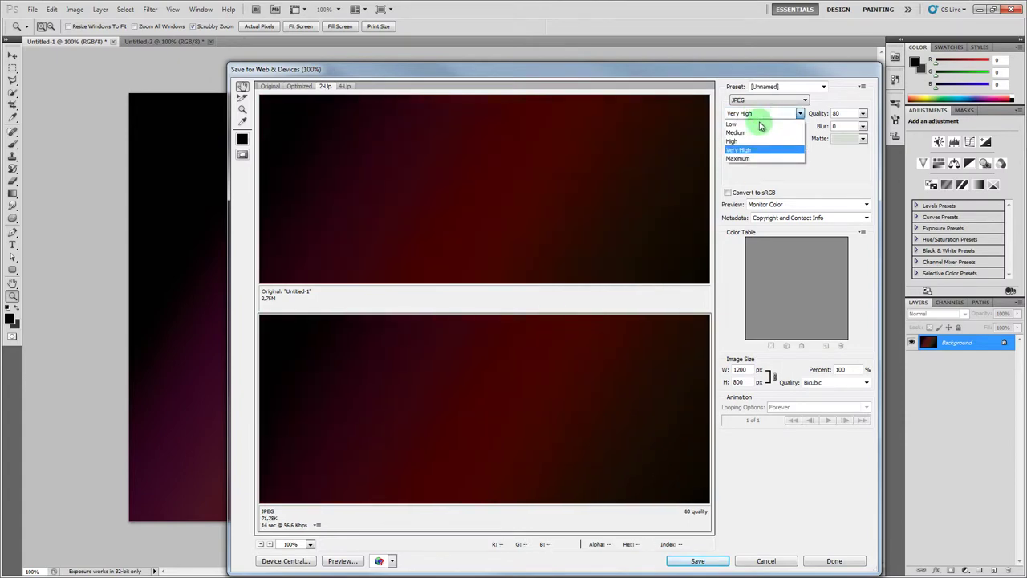
left_click(747, 159)
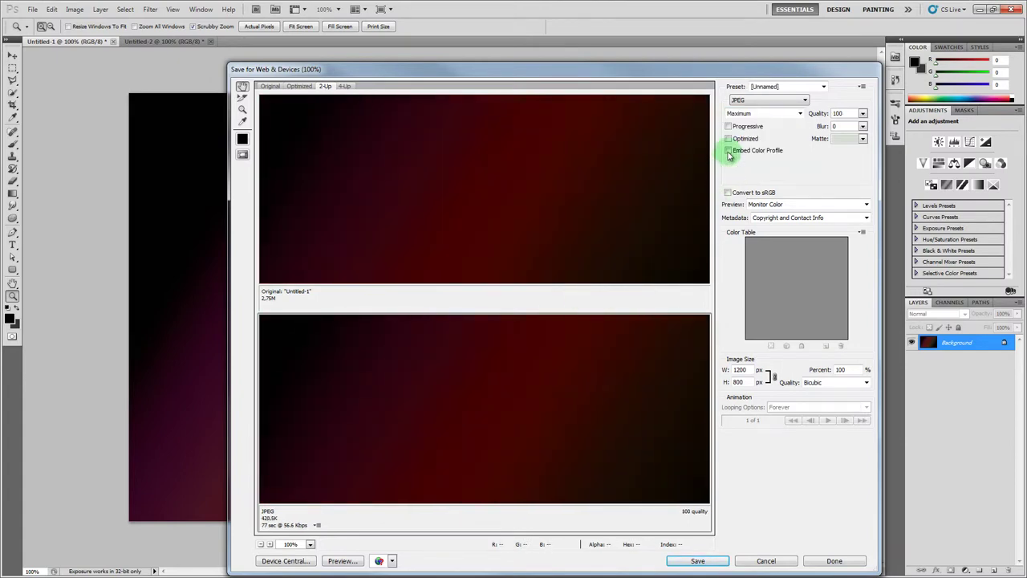
left_click(754, 114)
left_click(752, 151)
left_click_drag(863, 113, 858, 130)
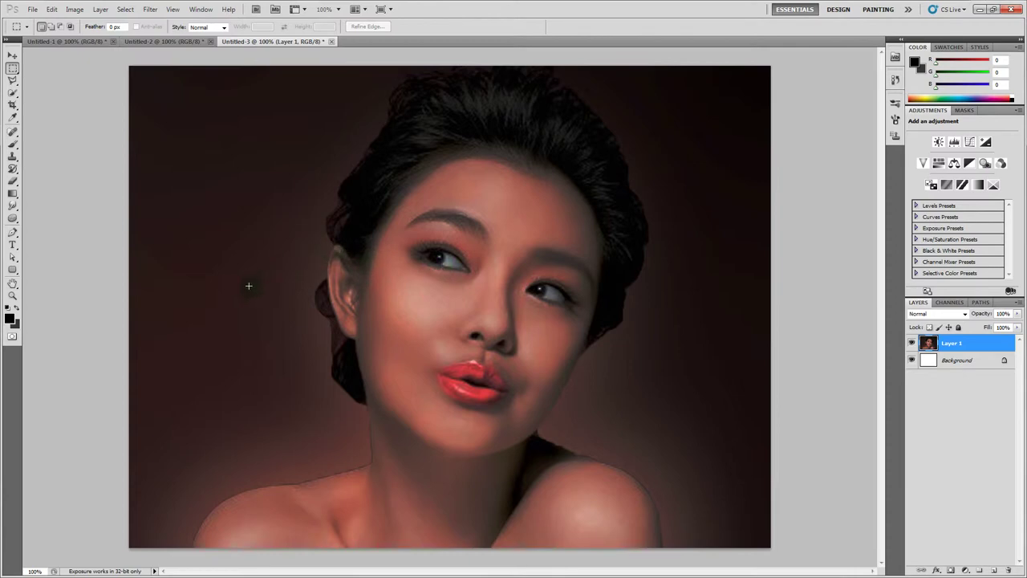
Examine the dark background around the woman in the Untitled-3 portrait up close for banding, and check the Gradient tool's Dither option
key("ctrl+space")
left_click_drag(152, 309, 248, 374)
key("space")
left_click_drag(325, 406, 443, 100)
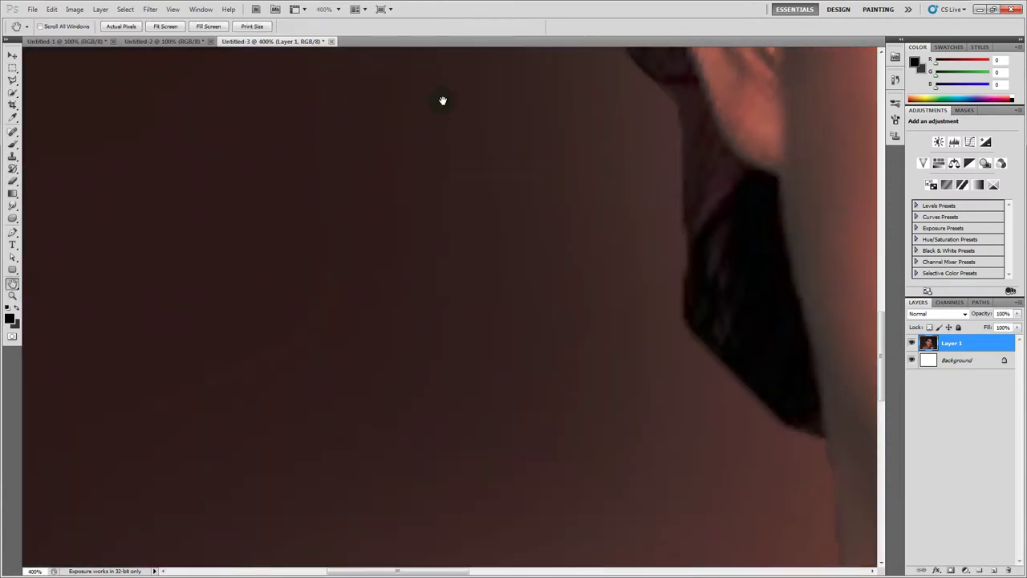
left_click_drag(378, 206, 604, 181)
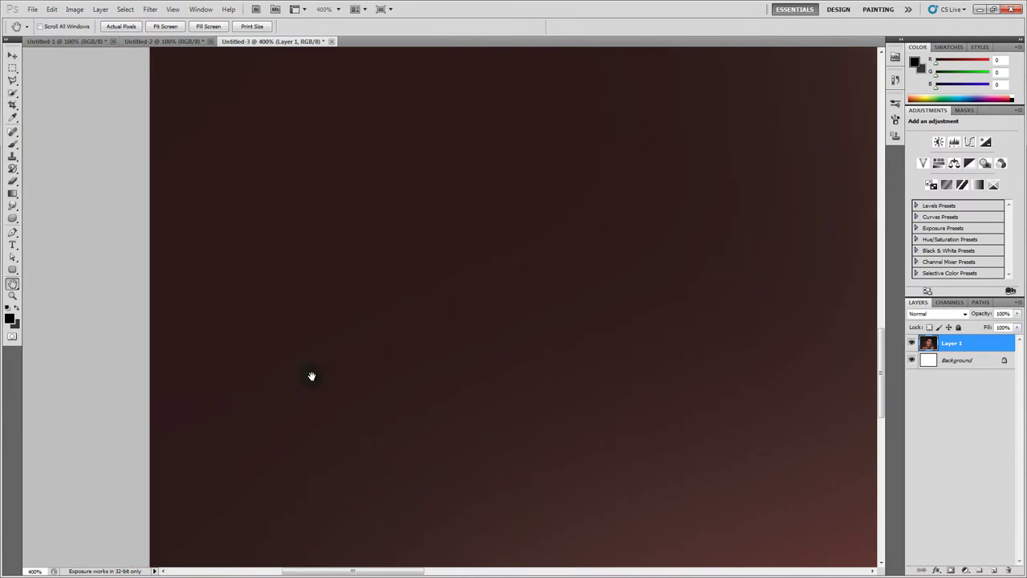
key("z")
left_click(695, 273, "alt")
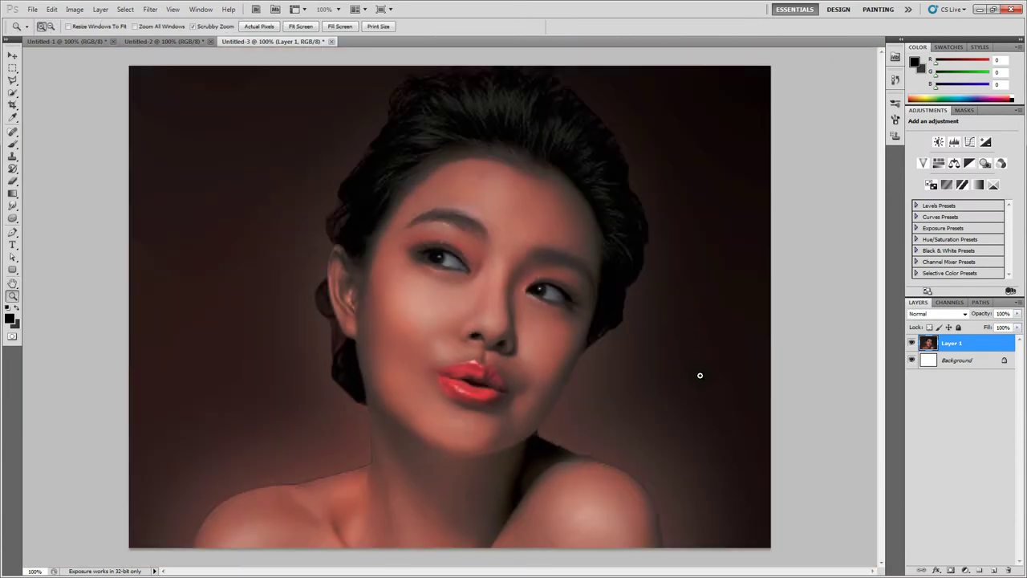
left_click(700, 375)
left_click(700, 374)
left_click_drag(771, 372, 421, 281)
left_click(421, 281, "alt")
left_click(421, 281, "alt")
left_click(13, 195)
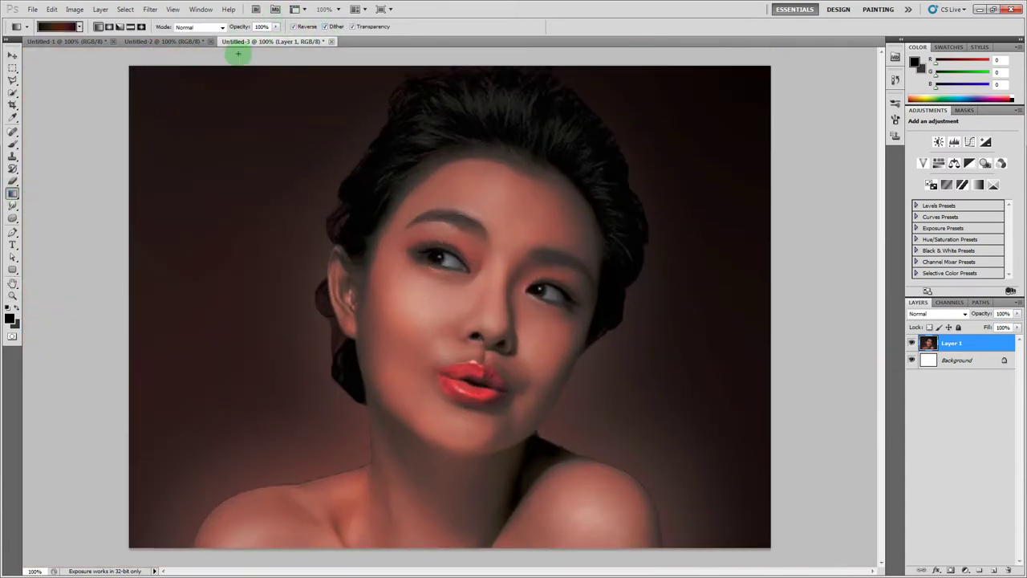
Copy the whole portrait onto a new layer above Layer 1 and toggle the copy's visibility to check it
key("m")
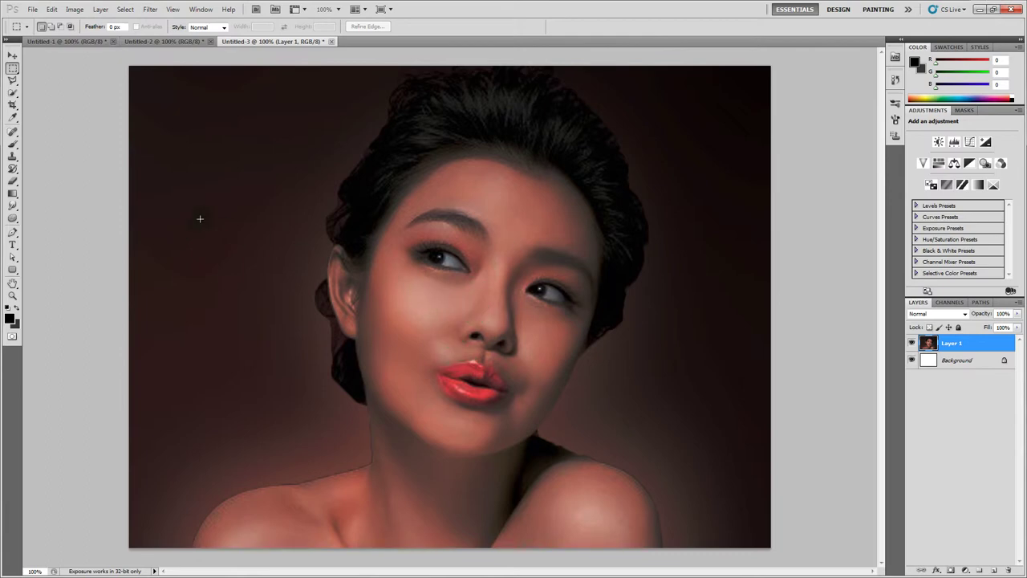
key("ctrl+a")
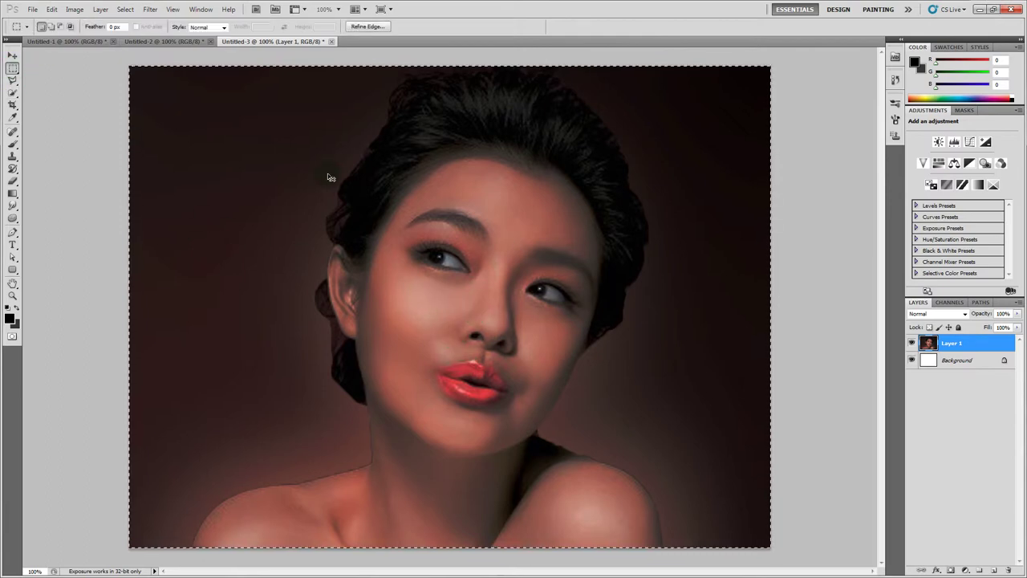
key("ctrl+c")
key("ctrl+v")
key("v")
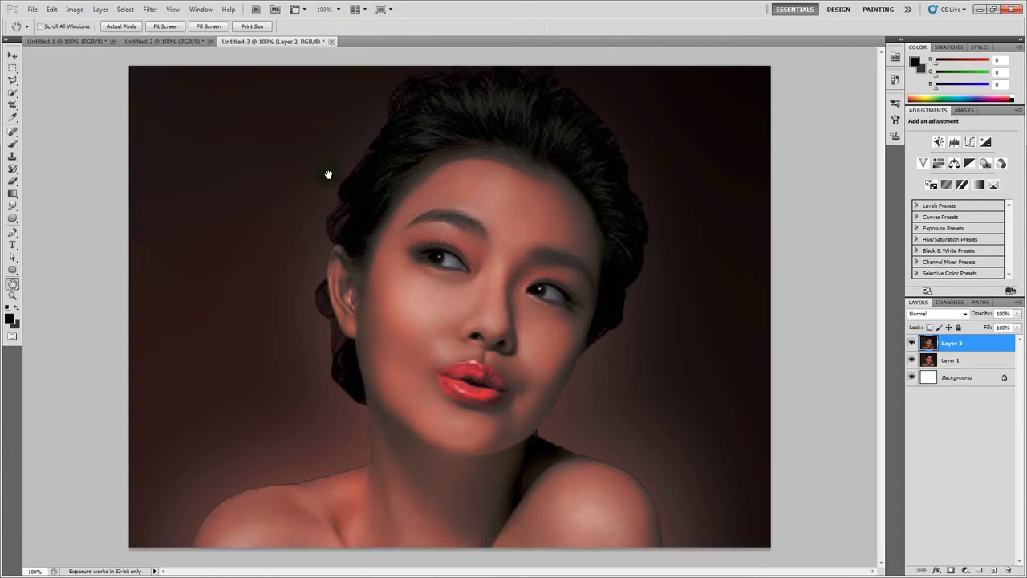
left_click(913, 343)
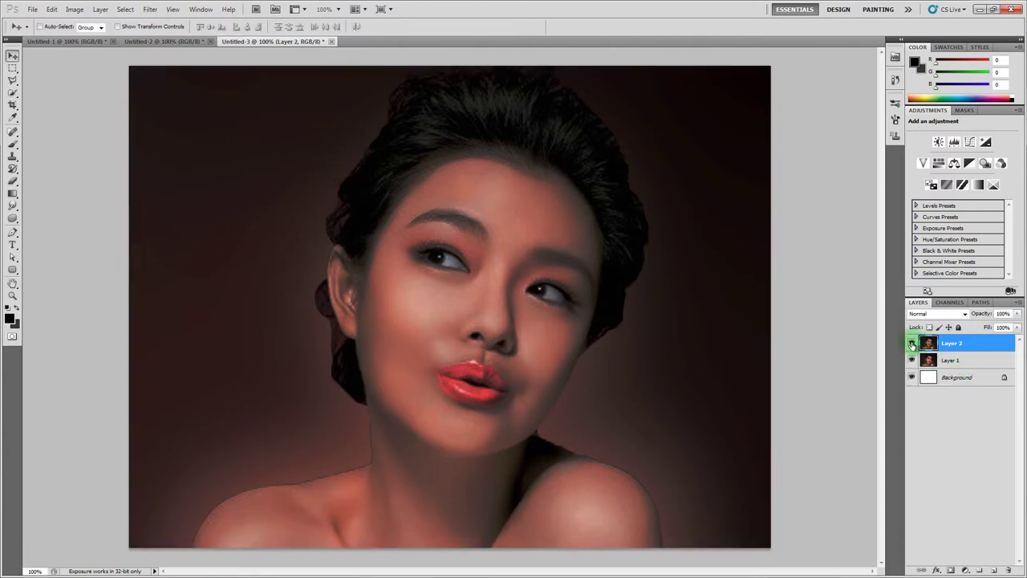
left_click(912, 344)
left_click(912, 342)
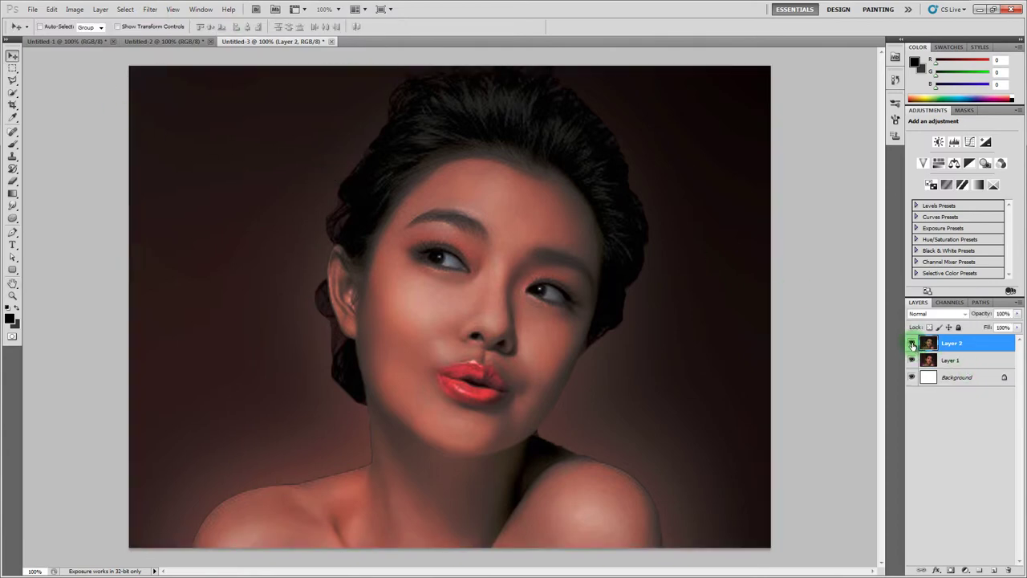
Apply the Spatter filter to the copied portrait layer with Spray Radius 16 and Smoothness 1
left_click(150, 10)
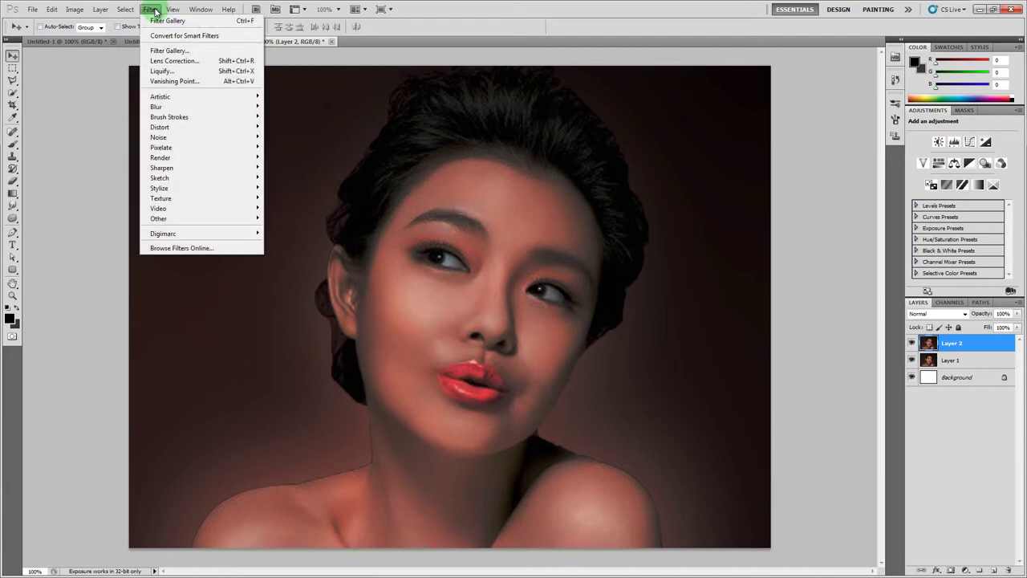
left_click(183, 52)
left_click_drag(928, 142, 937, 143)
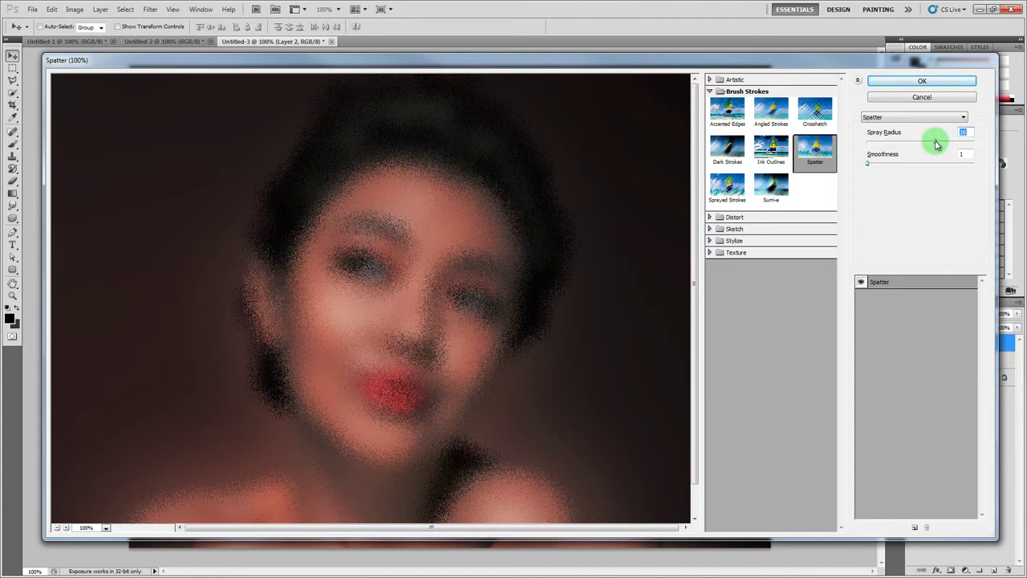
left_click(939, 82)
Add a Reveal All layer mask to the spattered portrait layer
left_click(100, 9)
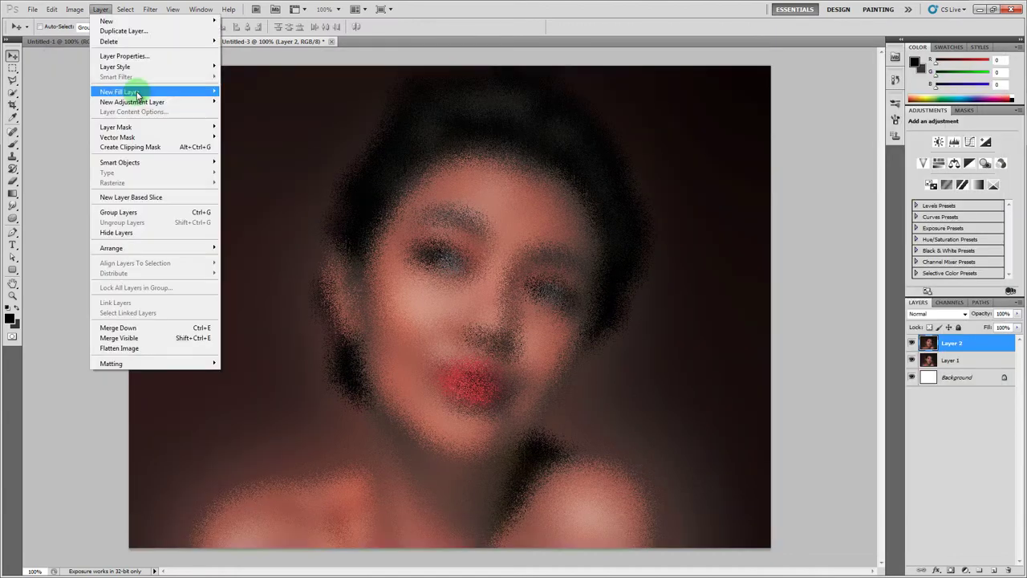
key("Escape")
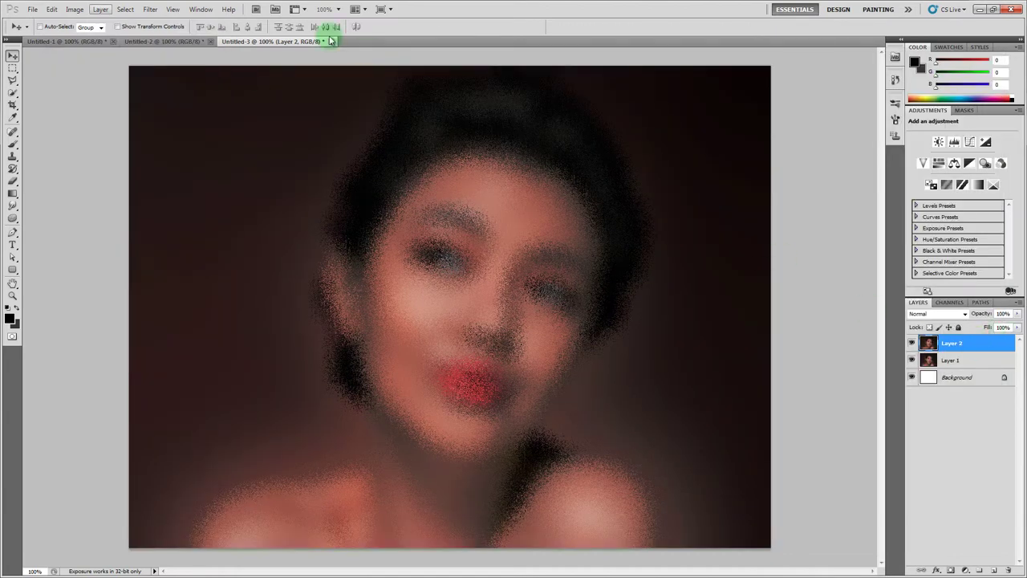
left_click(101, 9)
mouse_move(120, 127)
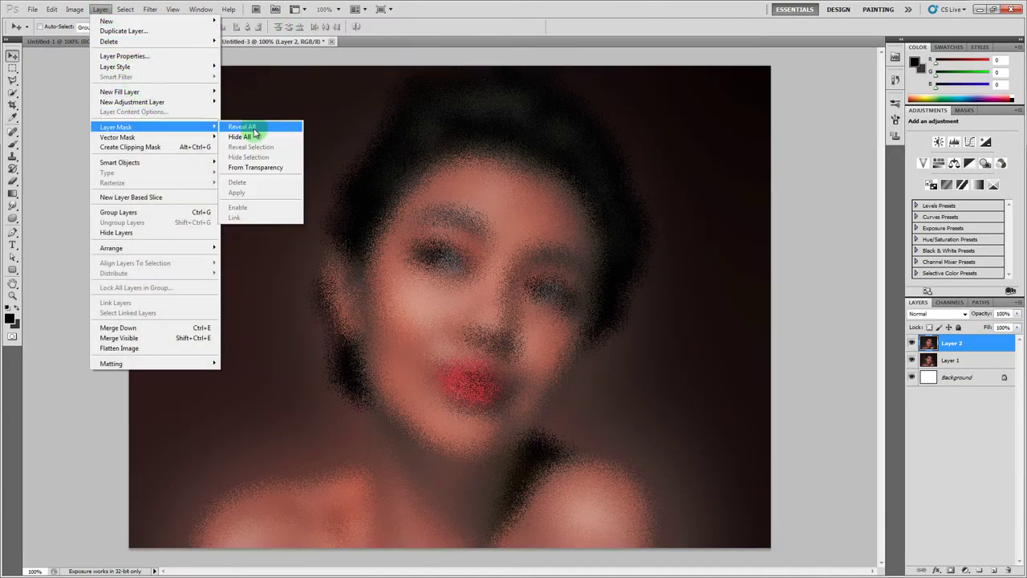
left_click(248, 127)
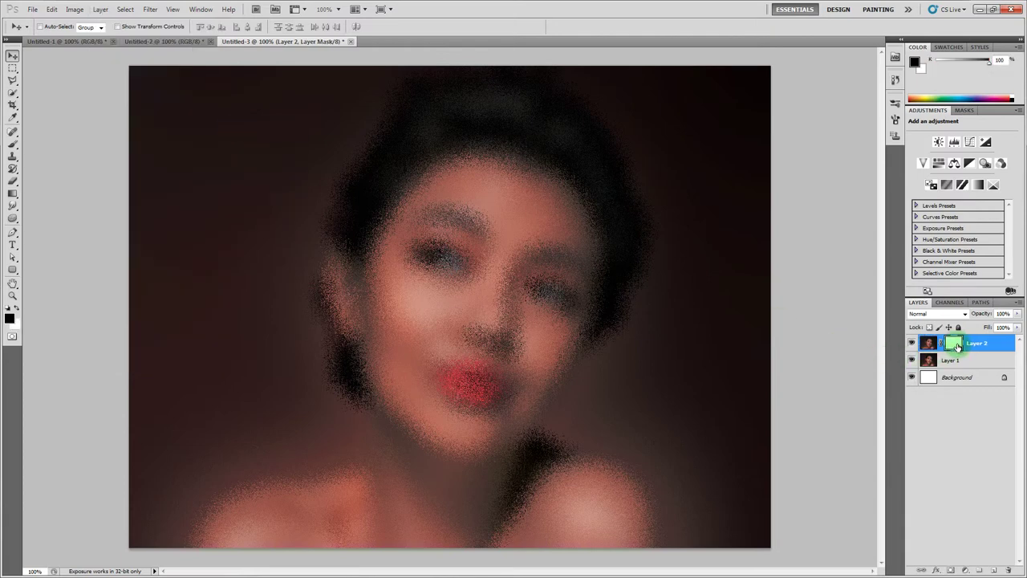
Set up the Brush for masking with a size of 123 px and a flow of 100%
left_click(11, 147)
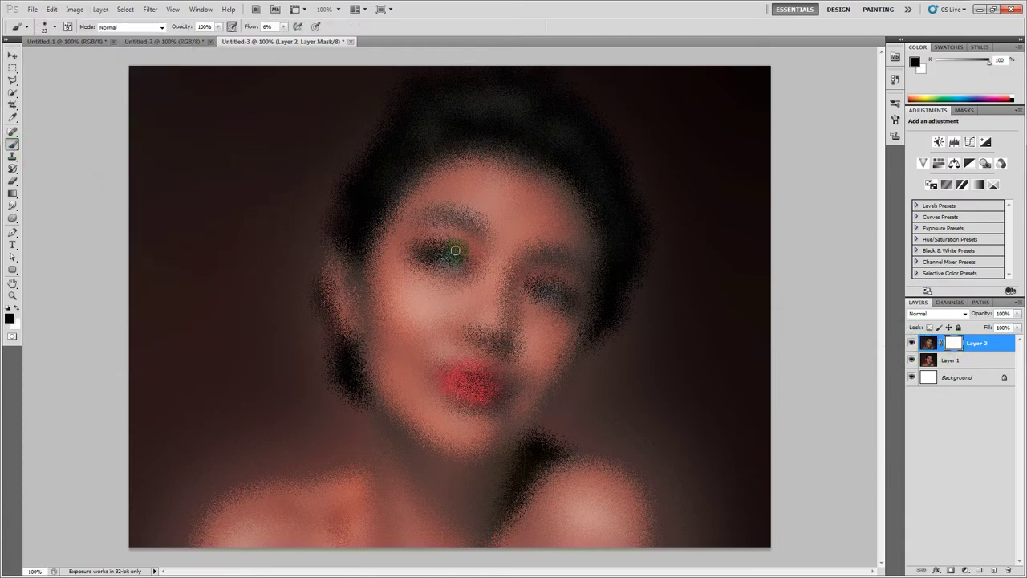
right_click(482, 265)
left_click(569, 337)
key("Return")
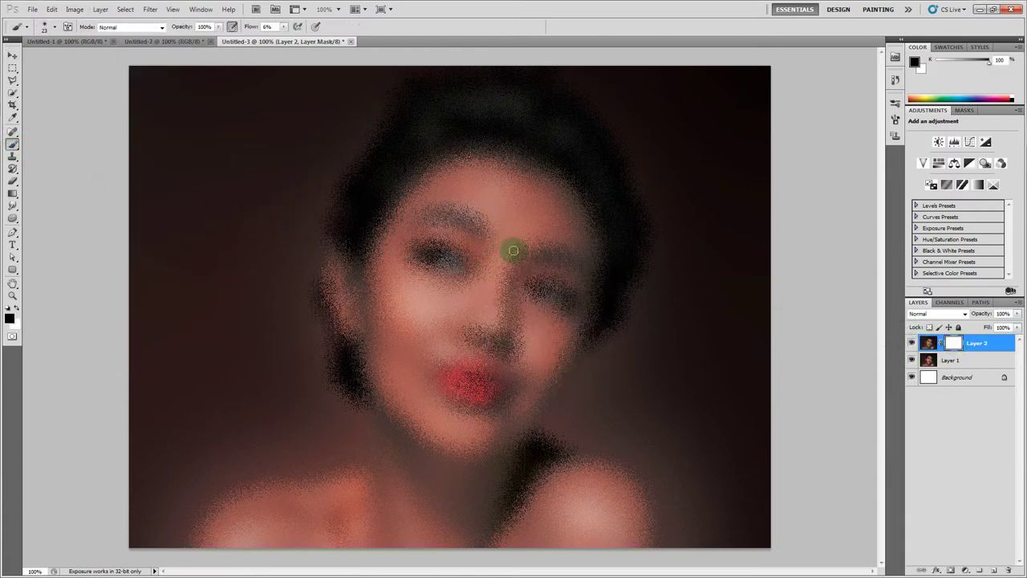
right_click(530, 252)
key("Return")
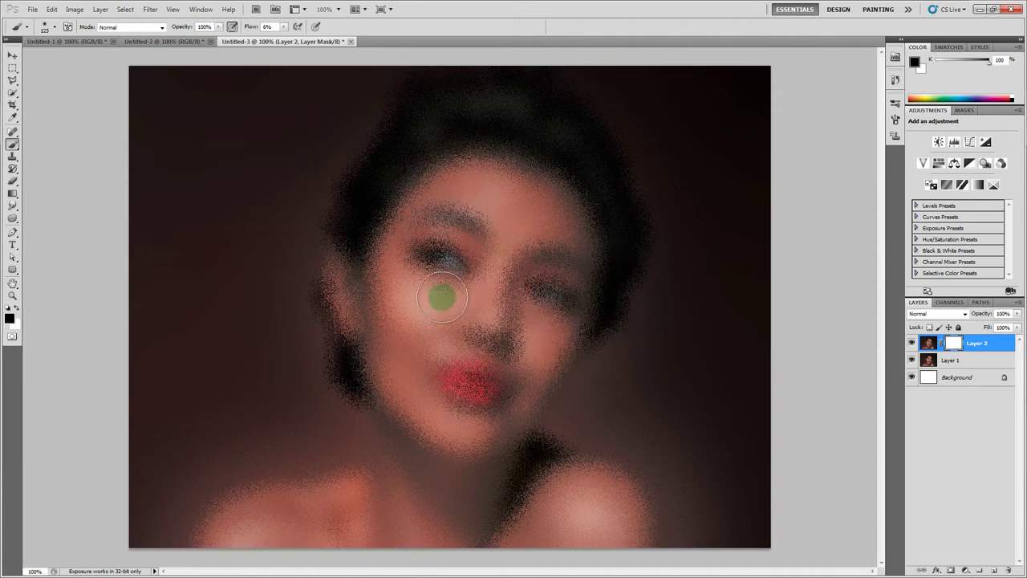
left_click_drag(306, 38, 370, 35)
Paint black on the mask over the woman's face, hair and body to remove the spatter there, and toggle the layer to compare
mouse_move(435, 223)
left_mouse_down()
mouse_move(466, 241)
mouse_move(433, 257)
left_mouse_up()
mouse_move(364, 272)
left_mouse_down()
mouse_move(412, 418)
mouse_move(400, 467)
mouse_move(406, 441)
mouse_move(339, 499)
mouse_move(374, 496)
mouse_move(270, 508)
mouse_move(312, 497)
mouse_move(210, 551)
mouse_move(248, 516)
mouse_move(257, 525)
mouse_move(385, 501)
mouse_move(370, 536)
mouse_move(246, 532)
mouse_move(553, 529)
mouse_move(512, 453)
mouse_move(603, 483)
mouse_move(652, 548)
mouse_move(616, 487)
mouse_move(537, 492)
mouse_move(537, 510)
mouse_move(480, 335)
mouse_move(409, 411)
mouse_move(469, 451)
mouse_move(502, 445)
mouse_move(564, 319)
mouse_move(549, 367)
mouse_move(620, 276)
left_mouse_up()
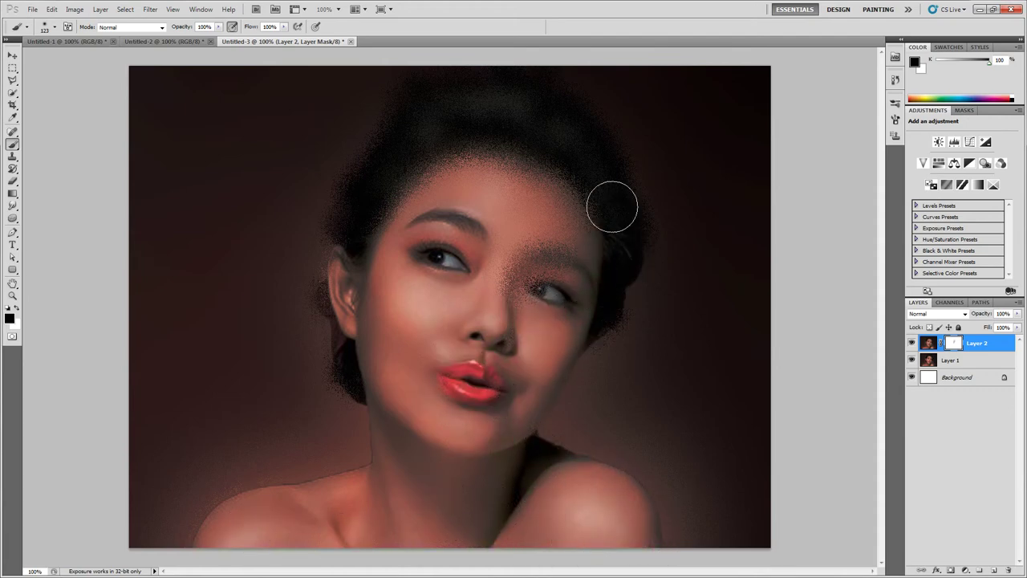
mouse_move(613, 207)
left_mouse_down()
mouse_move(548, 135)
mouse_move(576, 180)
mouse_move(469, 118)
mouse_move(406, 214)
mouse_move(441, 109)
mouse_move(352, 224)
left_mouse_up()
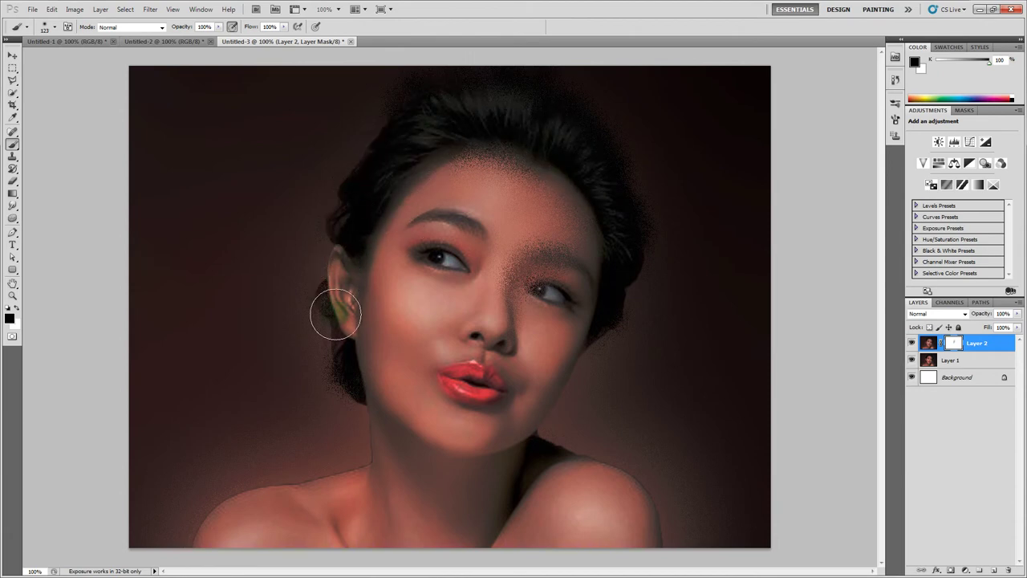
mouse_move(506, 222)
left_mouse_down()
mouse_move(503, 197)
mouse_move(523, 222)
mouse_move(428, 151)
left_mouse_up()
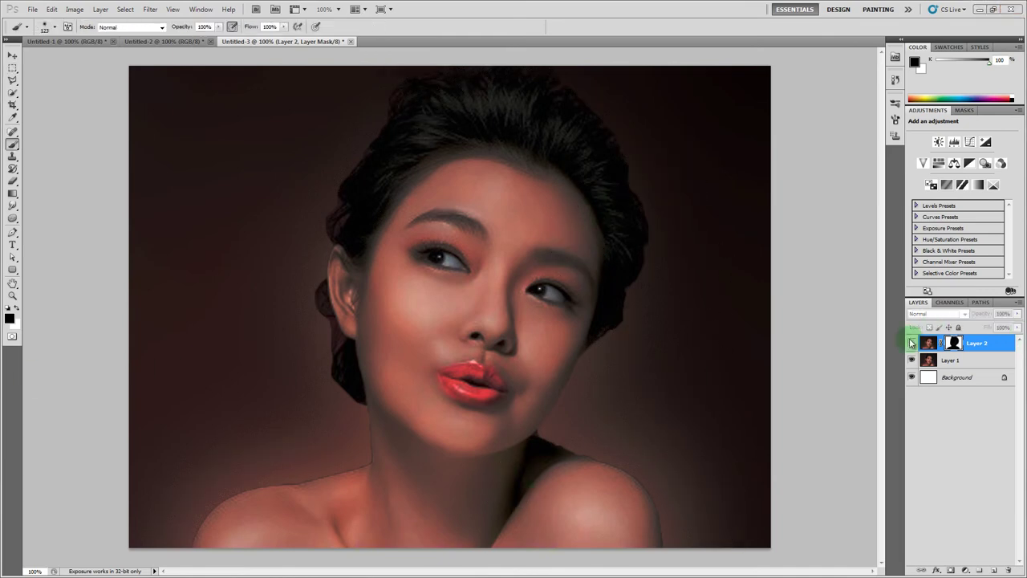
left_click(912, 344)
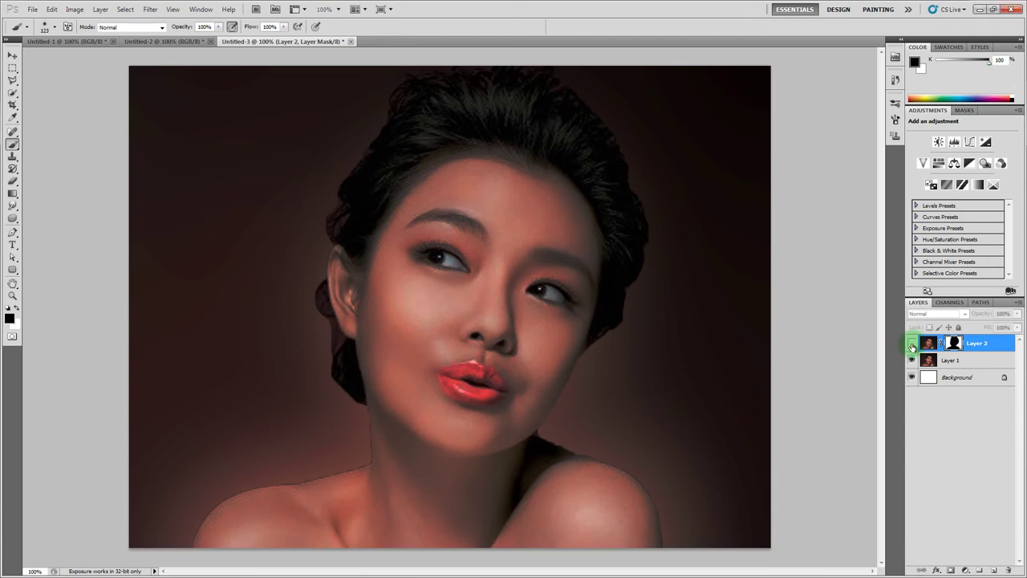
left_click(912, 345)
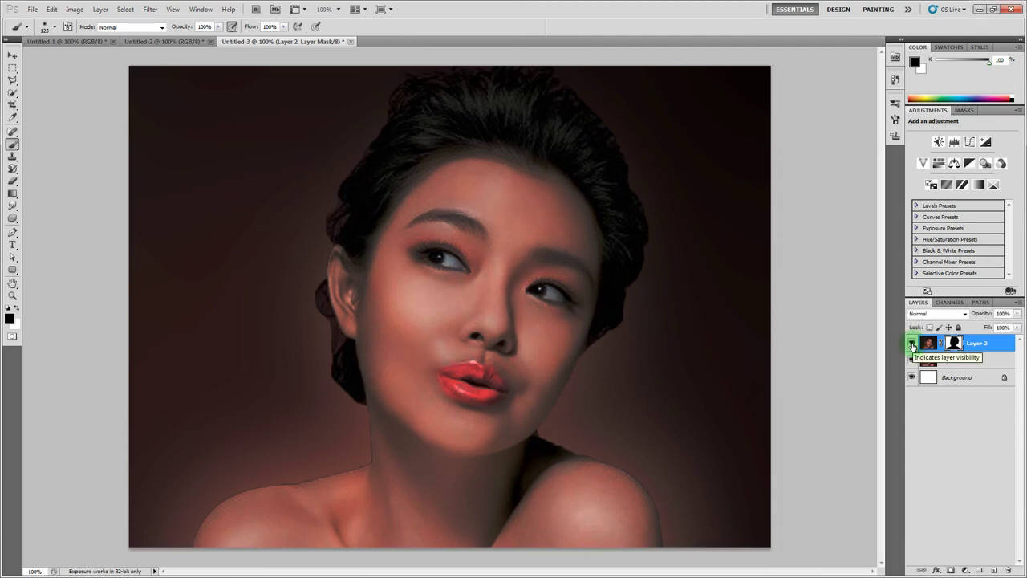